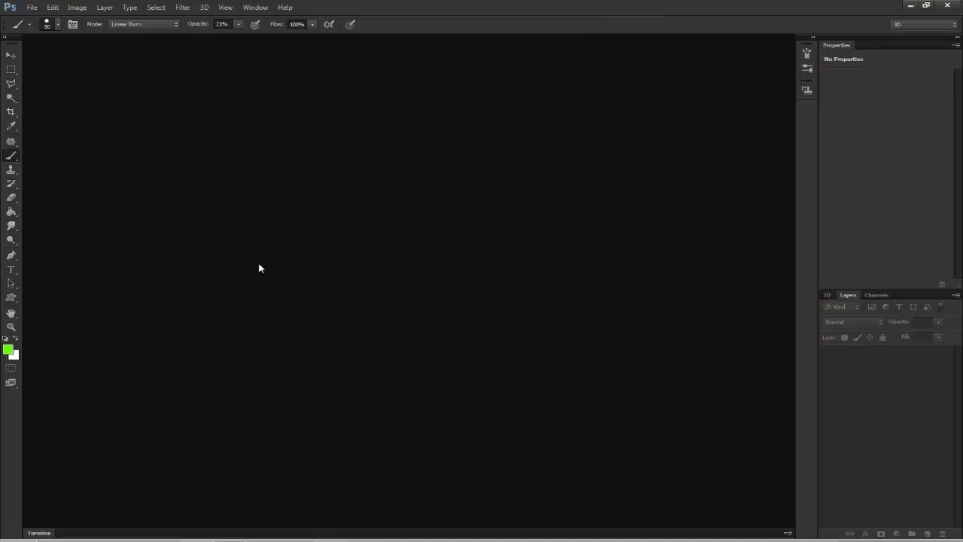
- Open Bone Jam - Copy.jpg from the Oil paiting folder, passing it through Camera Raw
{"action": "left_click", "coordinate": [42, 9]}
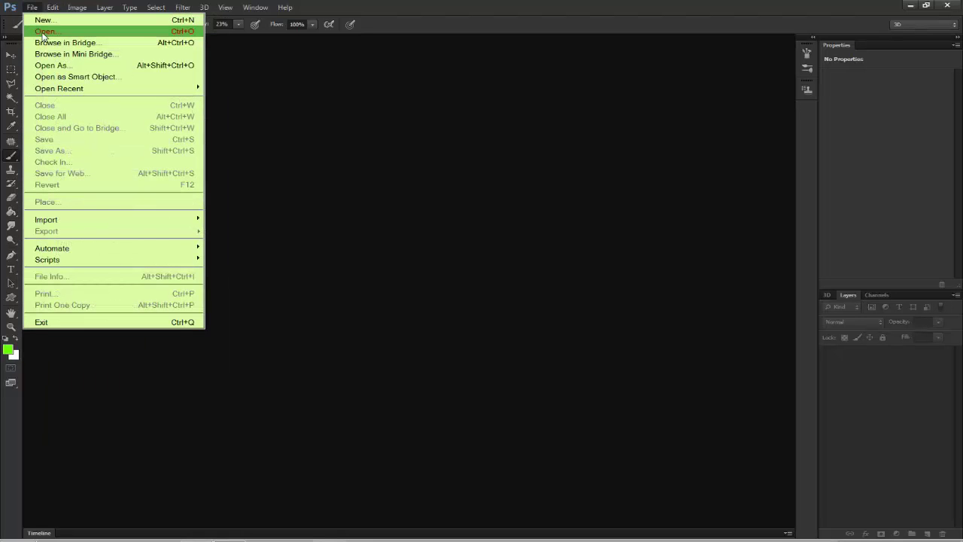
{"action": "left_click", "coordinate": [43, 32]}
{"action": "left_click", "coordinate": [394, 145]}
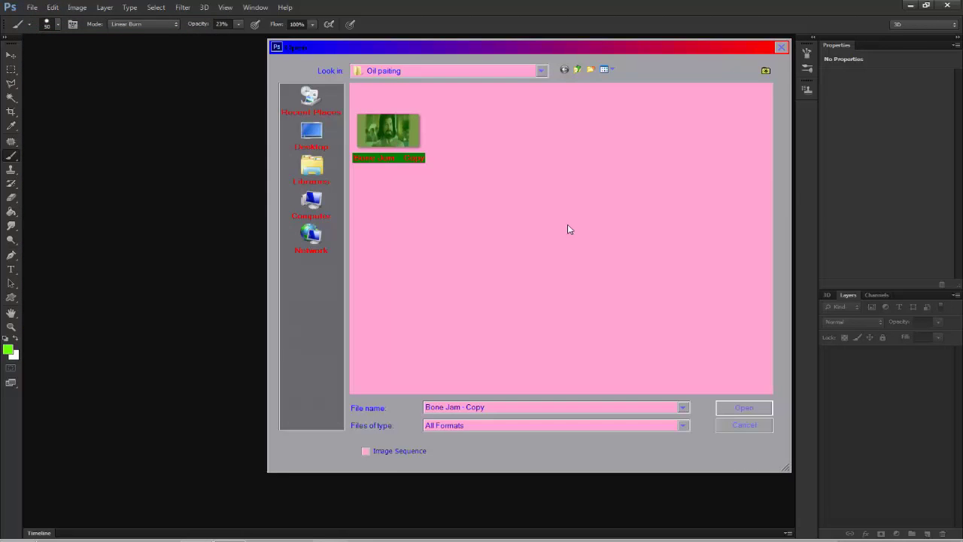
{"action": "left_click", "coordinate": [744, 409]}
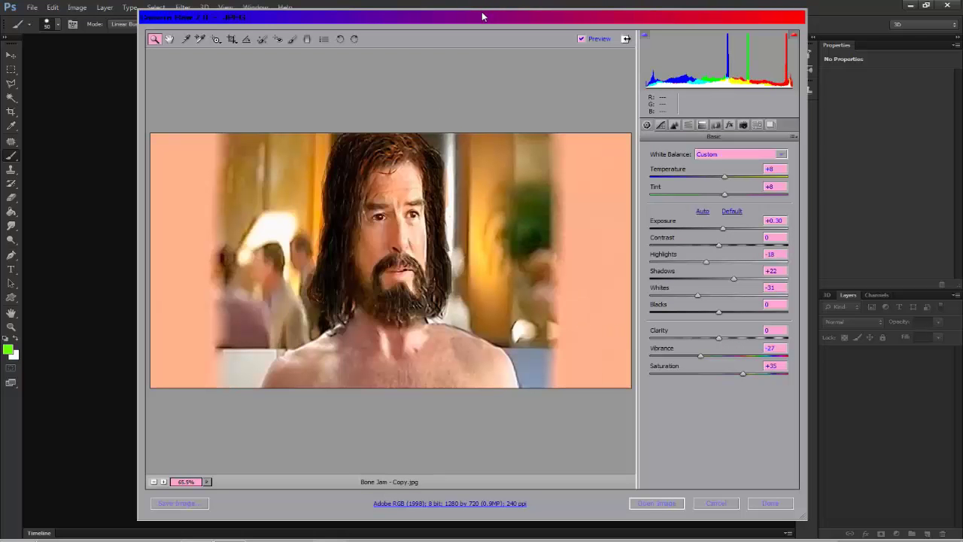
{"action": "mouse_move", "coordinate": [478, 13]}
{"action": "left_mouse_down"}
{"action": "mouse_move", "coordinate": [435, 31]}
{"action": "mouse_move", "coordinate": [434, 48]}
{"action": "left_mouse_up"}
{"action": "left_click", "coordinate": [607, 531]}
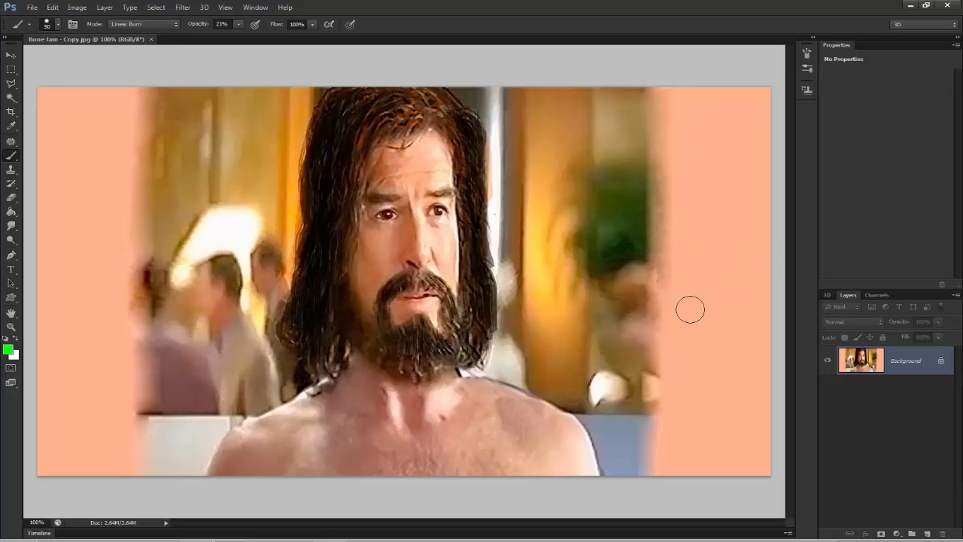
- Duplicate the Background layer to create a Background copy layer
{"action": "right_click", "coordinate": [921, 363]}
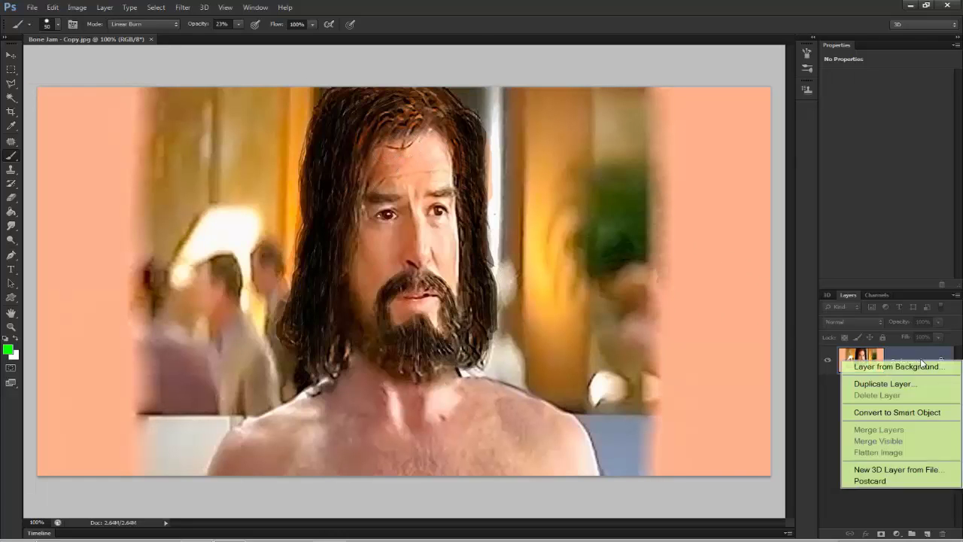
{"action": "left_click", "coordinate": [899, 385]}
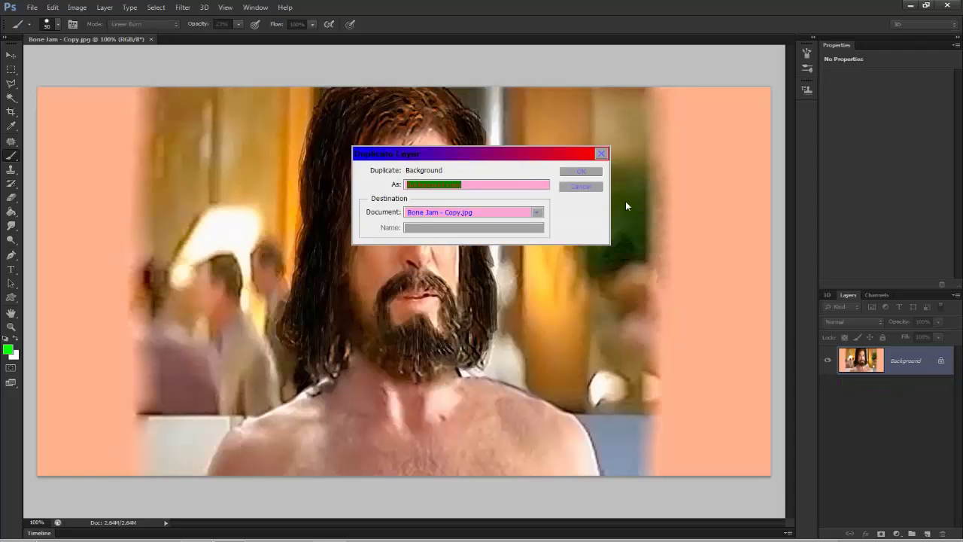
{"action": "left_click", "coordinate": [592, 172]}
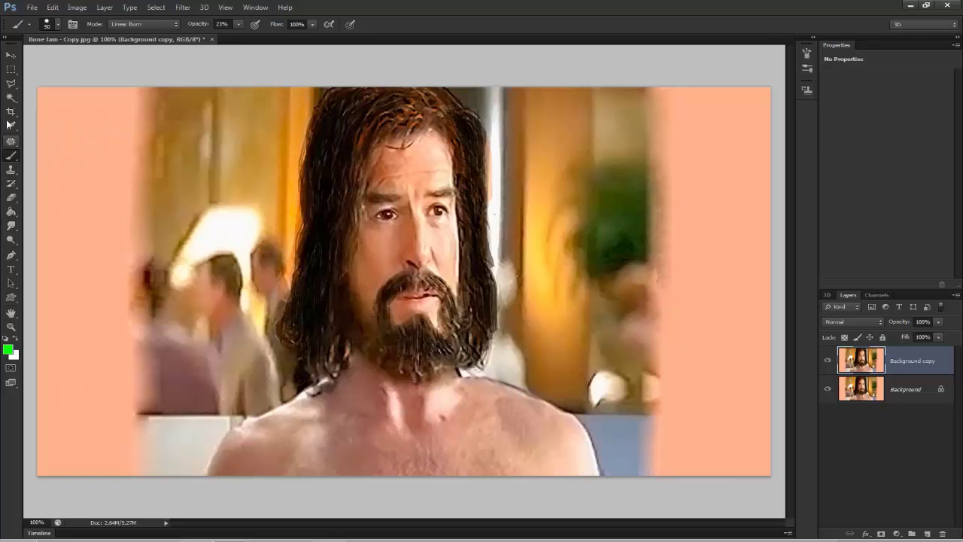
{"action": "left_click", "coordinate": [11, 56]}
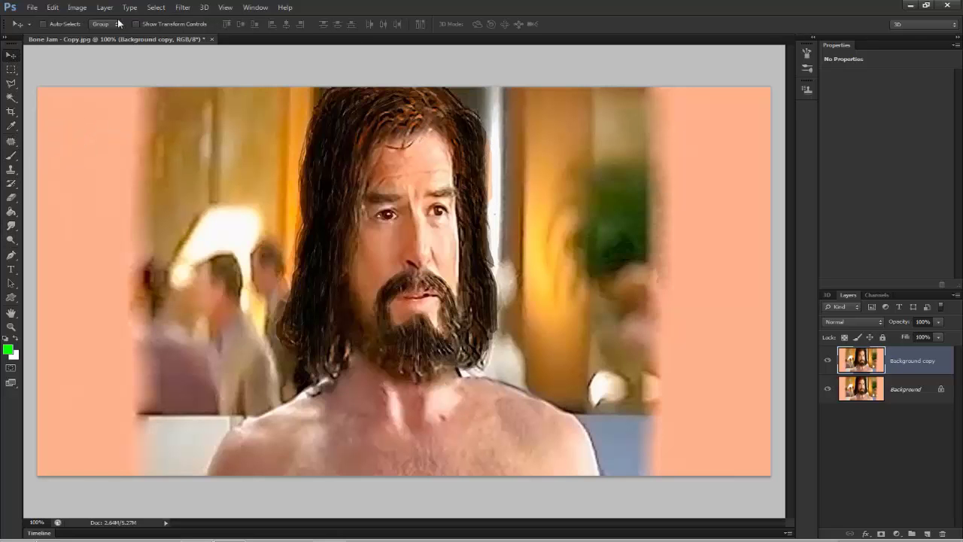
- Start the Oil Paint filter with Angular Direction 0 and brush Scale 0.1
{"action": "left_click", "coordinate": [188, 9]}
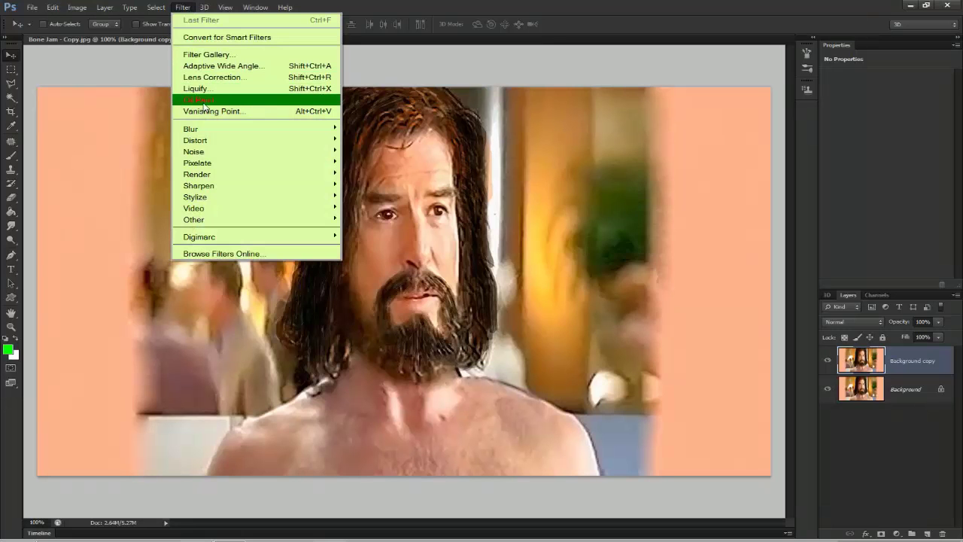
{"action": "left_click", "coordinate": [241, 100]}
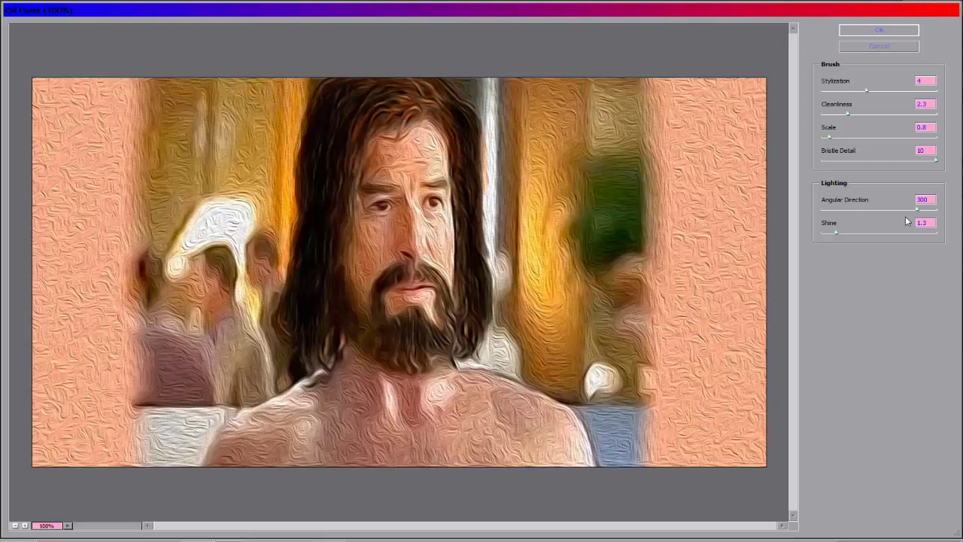
{"action": "mouse_move", "coordinate": [917, 208]}
{"action": "left_mouse_down"}
{"action": "mouse_move", "coordinate": [804, 208]}
{"action": "mouse_move", "coordinate": [806, 230]}
{"action": "mouse_move", "coordinate": [856, 209]}
{"action": "mouse_move", "coordinate": [927, 210]}
{"action": "mouse_move", "coordinate": [830, 213]}
{"action": "mouse_move", "coordinate": [827, 195]}
{"action": "left_mouse_up"}
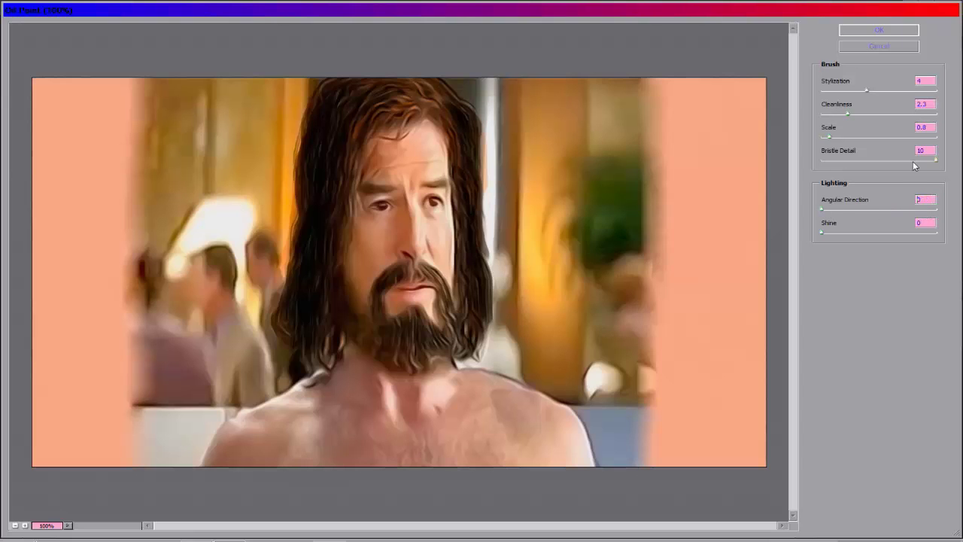
{"action": "left_click", "coordinate": [936, 161]}
{"action": "left_click_drag", "start_coordinate": [829, 138], "coordinate": [816, 138]}
- Lower Cleanliness to about 0.15, raise Stylization to about 4.31, and apply the filter
{"action": "mouse_move", "coordinate": [843, 111]}
{"action": "left_mouse_down"}
{"action": "mouse_move", "coordinate": [818, 112]}
{"action": "mouse_move", "coordinate": [865, 115]}
{"action": "left_mouse_up"}
{"action": "left_click_drag", "start_coordinate": [891, 117], "coordinate": [866, 115]}
{"action": "mouse_move", "coordinate": [847, 113]}
{"action": "left_mouse_down"}
{"action": "mouse_move", "coordinate": [825, 114]}
{"action": "mouse_move", "coordinate": [842, 138]}
{"action": "mouse_move", "coordinate": [823, 139]}
{"action": "mouse_move", "coordinate": [851, 113]}
{"action": "mouse_move", "coordinate": [880, 117]}
{"action": "mouse_move", "coordinate": [821, 90]}
{"action": "mouse_move", "coordinate": [854, 92]}
{"action": "left_mouse_up"}
{"action": "left_click_drag", "start_coordinate": [844, 92], "coordinate": [859, 91]}
{"action": "left_click_drag", "start_coordinate": [846, 89], "coordinate": [869, 91]}
{"action": "left_click", "coordinate": [883, 30]}
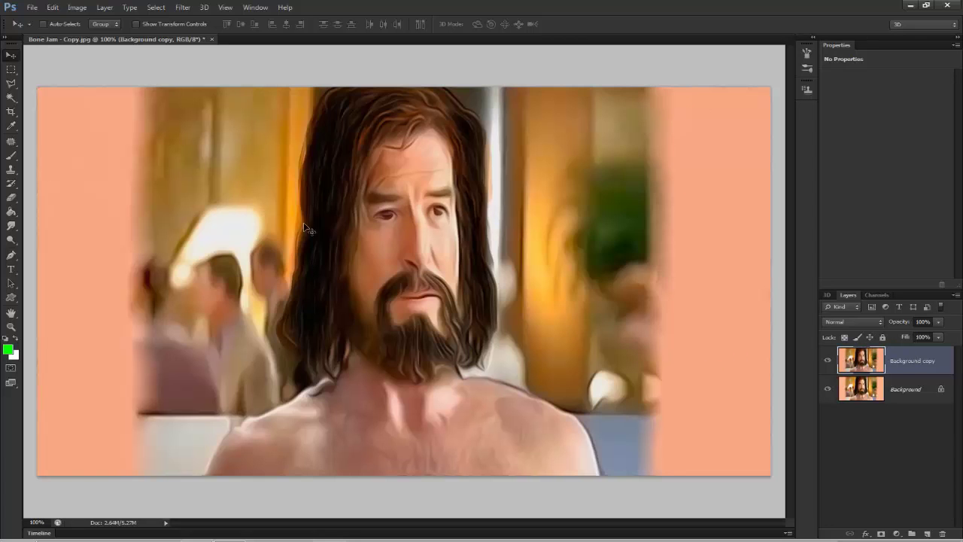
- Erase the painted layer over the left eye and lips to reveal sharp detail
{"action": "left_click", "coordinate": [11, 197]}
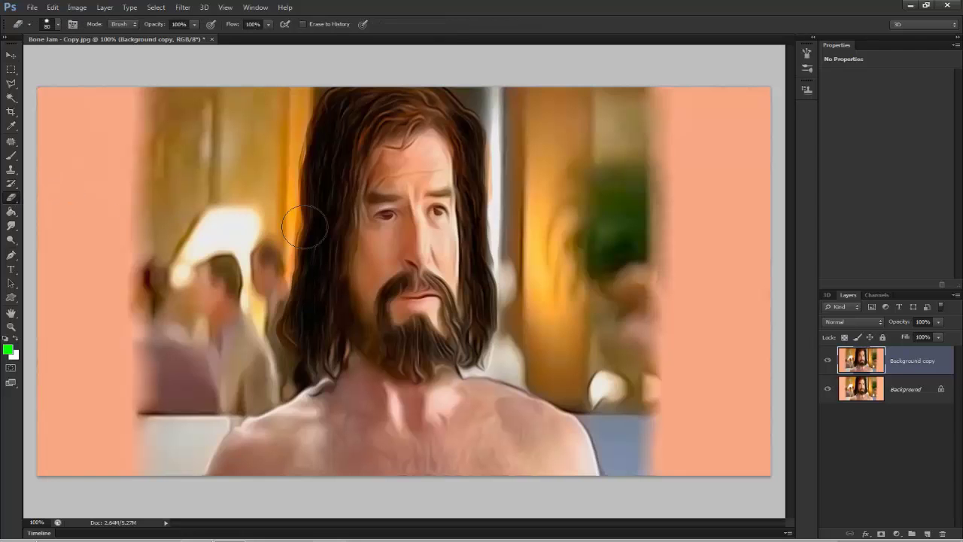
{"action": "key", "text": "bracketleft"}
{"action": "key", "text": "bracketleft"}
{"action": "key", "text": "bracketleft"}
{"action": "key", "text": "bracketleft"}
{"action": "key", "text": "bracketleft"}
{"action": "key", "text": "bracketleft"}
{"action": "key", "text": "bracketleft"}
{"action": "key", "text": "bracketleft"}
{"action": "left_click", "coordinate": [385, 215]}
{"action": "left_click_drag", "start_coordinate": [389, 214], "coordinate": [380, 217]}
{"action": "left_click_drag", "start_coordinate": [386, 216], "coordinate": [389, 215]}
{"action": "mouse_move", "coordinate": [429, 298]}
{"action": "left_mouse_down"}
{"action": "mouse_move", "coordinate": [410, 300]}
{"action": "mouse_move", "coordinate": [433, 295]}
{"action": "left_mouse_up"}
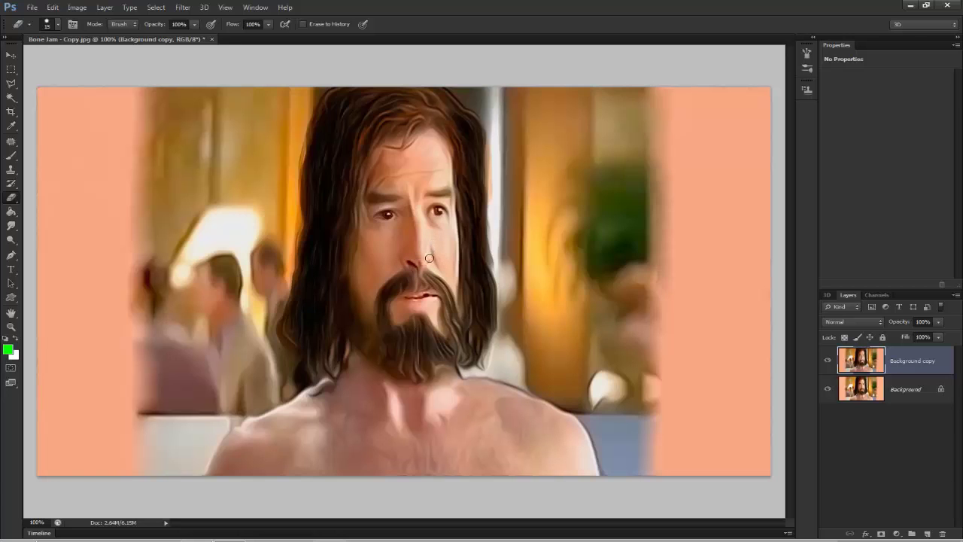
{"action": "key", "text": "bracketright"}
{"action": "key", "text": "bracketright"}
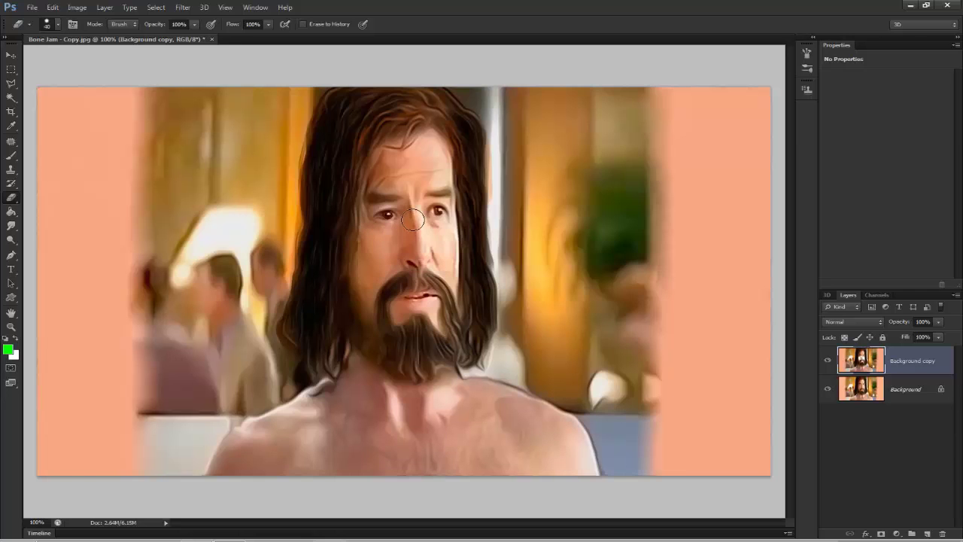
- With a 30 px eraser, lightly erase across the forehead, both cheeks, eyes and nose
{"action": "key", "text": "bracketleft"}
{"action": "key", "text": "bracketleft"}
{"action": "key", "text": "bracketleft"}
{"action": "key", "text": "bracketright"}
{"action": "key", "text": "bracketright"}
{"action": "mouse_move", "coordinate": [406, 173]}
{"action": "left_mouse_down"}
{"action": "mouse_move", "coordinate": [434, 167]}
{"action": "mouse_move", "coordinate": [413, 183]}
{"action": "mouse_move", "coordinate": [427, 145]}
{"action": "mouse_move", "coordinate": [437, 153]}
{"action": "mouse_move", "coordinate": [404, 181]}
{"action": "mouse_move", "coordinate": [446, 181]}
{"action": "mouse_move", "coordinate": [430, 168]}
{"action": "mouse_move", "coordinate": [391, 180]}
{"action": "mouse_move", "coordinate": [438, 176]}
{"action": "mouse_move", "coordinate": [420, 173]}
{"action": "left_mouse_up"}
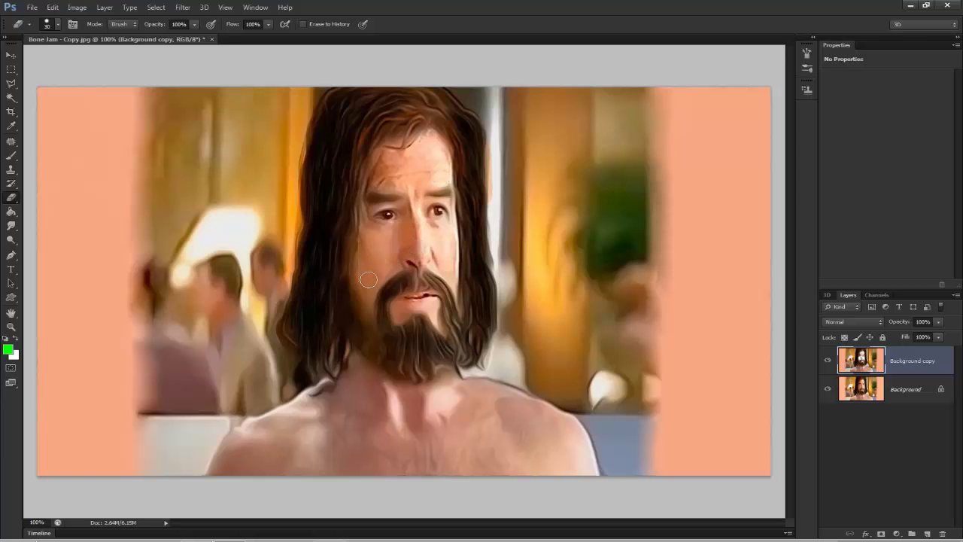
{"action": "mouse_move", "coordinate": [368, 293]}
{"action": "left_mouse_down"}
{"action": "mouse_move", "coordinate": [370, 304]}
{"action": "mouse_move", "coordinate": [363, 286]}
{"action": "mouse_move", "coordinate": [365, 309]}
{"action": "mouse_move", "coordinate": [358, 238]}
{"action": "left_mouse_up"}
{"action": "mouse_move", "coordinate": [455, 244]}
{"action": "left_mouse_down"}
{"action": "mouse_move", "coordinate": [455, 271]}
{"action": "mouse_move", "coordinate": [464, 262]}
{"action": "left_mouse_up"}
{"action": "mouse_move", "coordinate": [473, 200]}
{"action": "left_mouse_down"}
{"action": "mouse_move", "coordinate": [398, 238]}
{"action": "mouse_move", "coordinate": [394, 212]}
{"action": "mouse_move", "coordinate": [427, 225]}
{"action": "mouse_move", "coordinate": [403, 185]}
{"action": "mouse_move", "coordinate": [379, 185]}
{"action": "mouse_move", "coordinate": [392, 184]}
{"action": "mouse_move", "coordinate": [399, 164]}
{"action": "mouse_move", "coordinate": [437, 172]}
{"action": "mouse_move", "coordinate": [435, 184]}
{"action": "left_mouse_up"}
- Select the Smudge tool and show its brush settings with a 30 px Flat Angle bristle tip
{"action": "left_click", "coordinate": [11, 157]}
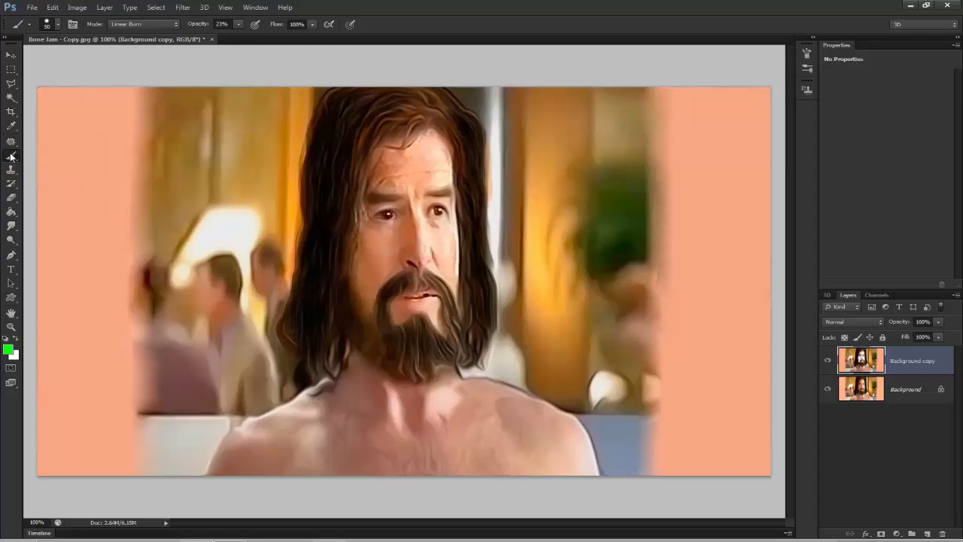
{"action": "left_click", "coordinate": [9, 227]}
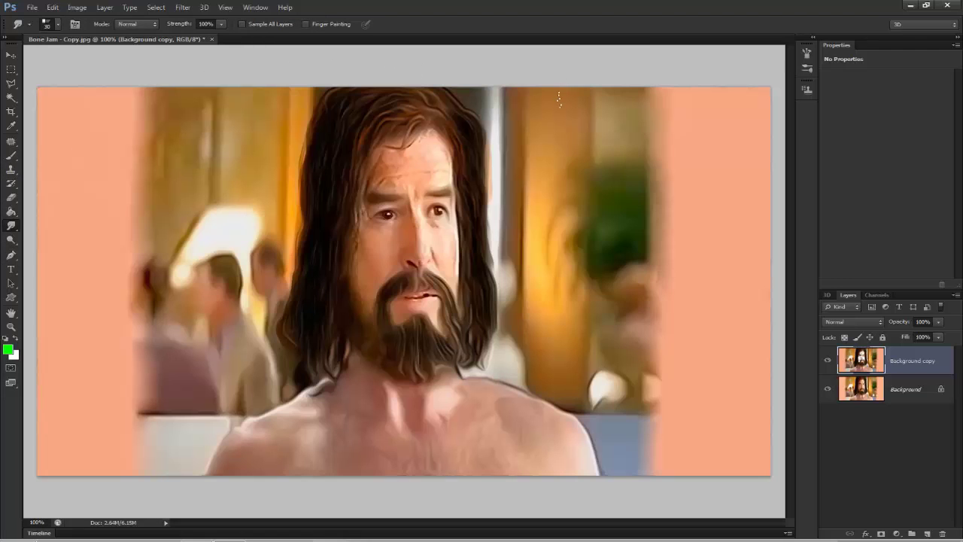
{"action": "left_click", "coordinate": [807, 52]}
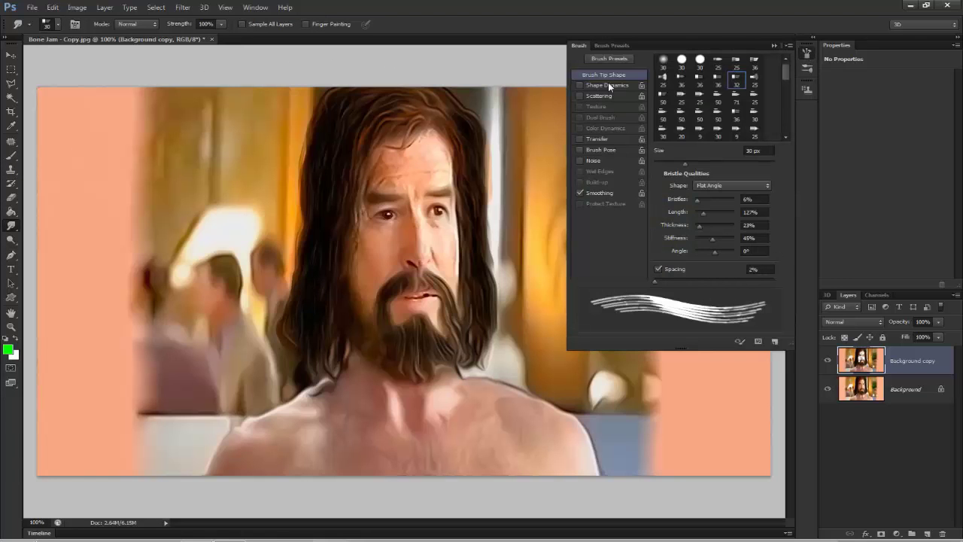
- Smudge the right side of the beard into strands with a 10 px brush
{"action": "left_click", "coordinate": [606, 58]}
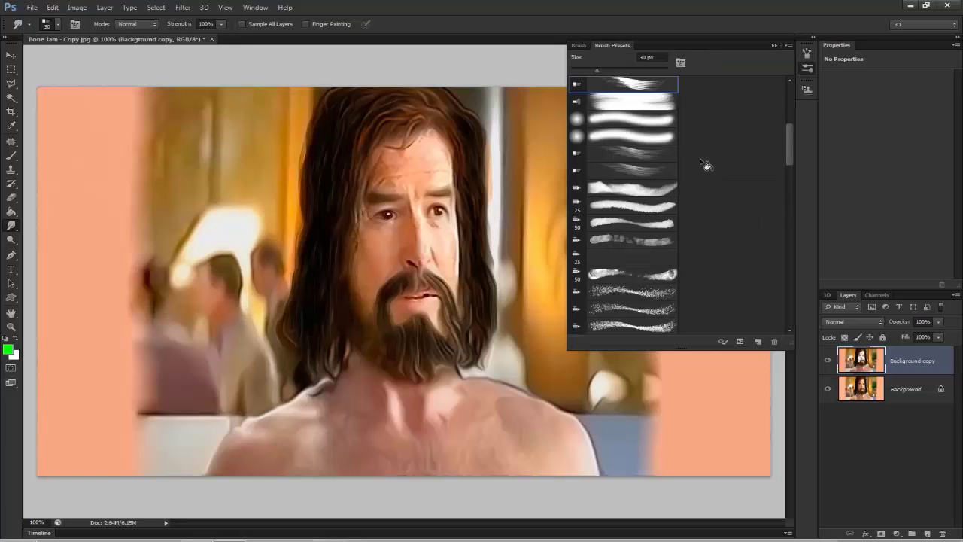
{"action": "left_click_drag", "start_coordinate": [792, 150], "coordinate": [790, 125]}
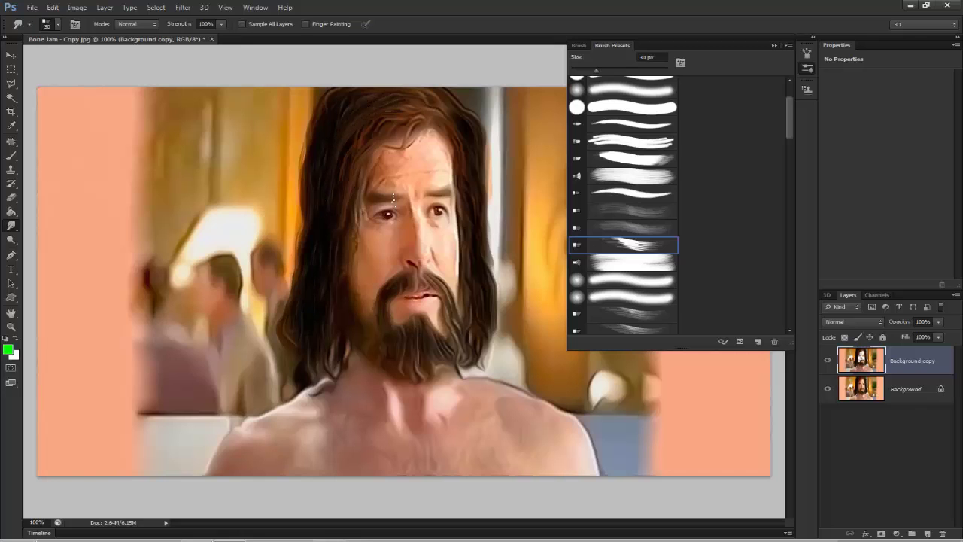
{"action": "key", "text": "bracketleft"}
{"action": "key", "text": "bracketleft"}
{"action": "key", "text": "bracketleft"}
{"action": "key", "text": "bracketleft"}
{"action": "mouse_move", "coordinate": [449, 298]}
{"action": "left_mouse_down"}
{"action": "mouse_move", "coordinate": [450, 360]}
{"action": "mouse_move", "coordinate": [454, 350]}
{"action": "mouse_move", "coordinate": [467, 377]}
{"action": "left_mouse_up"}
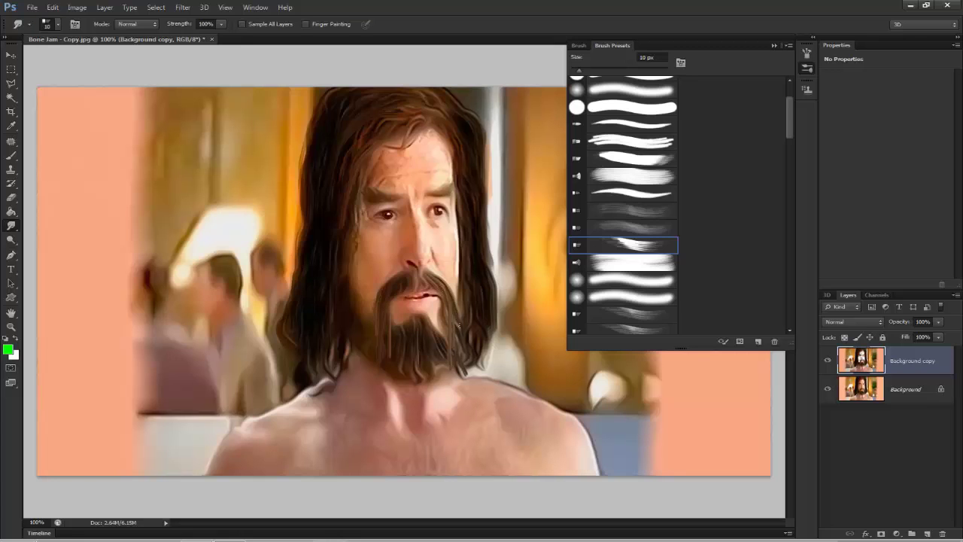
{"action": "left_click_drag", "start_coordinate": [446, 344], "coordinate": [453, 331]}
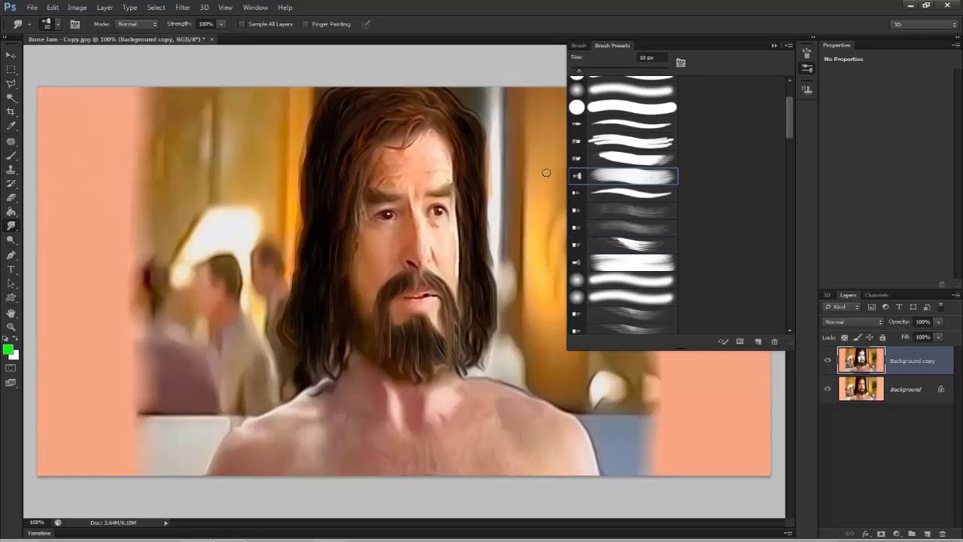
- Choose a streaky bristle brush preset and enlarge the smudge brush to 25 px
{"action": "left_click", "coordinate": [617, 158]}
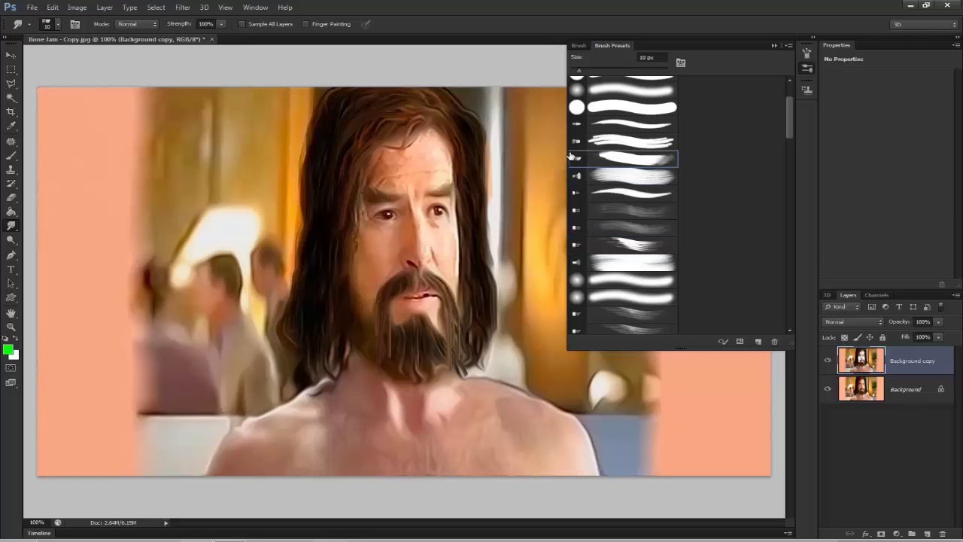
{"action": "left_click", "coordinate": [625, 141]}
{"action": "left_click_drag", "start_coordinate": [788, 122], "coordinate": [787, 111]}
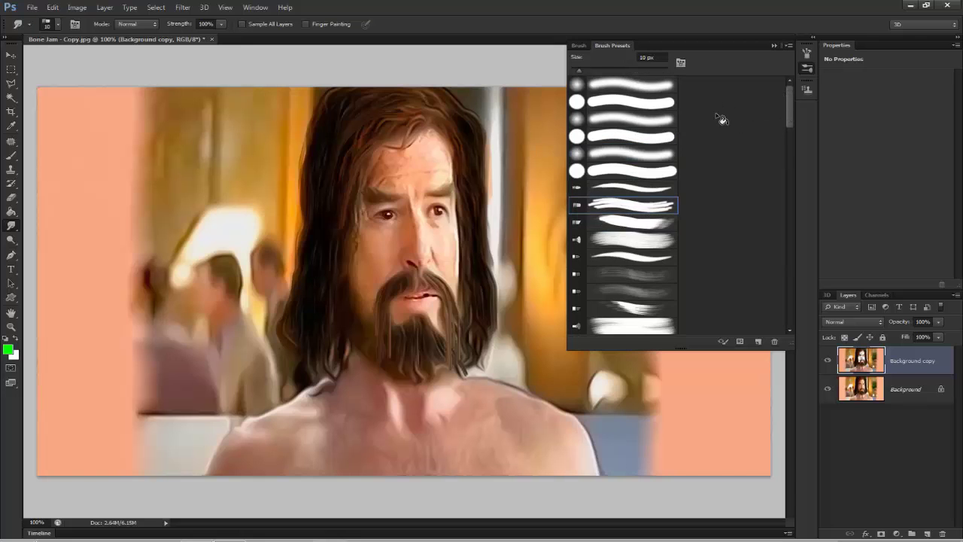
{"action": "left_click", "coordinate": [630, 222]}
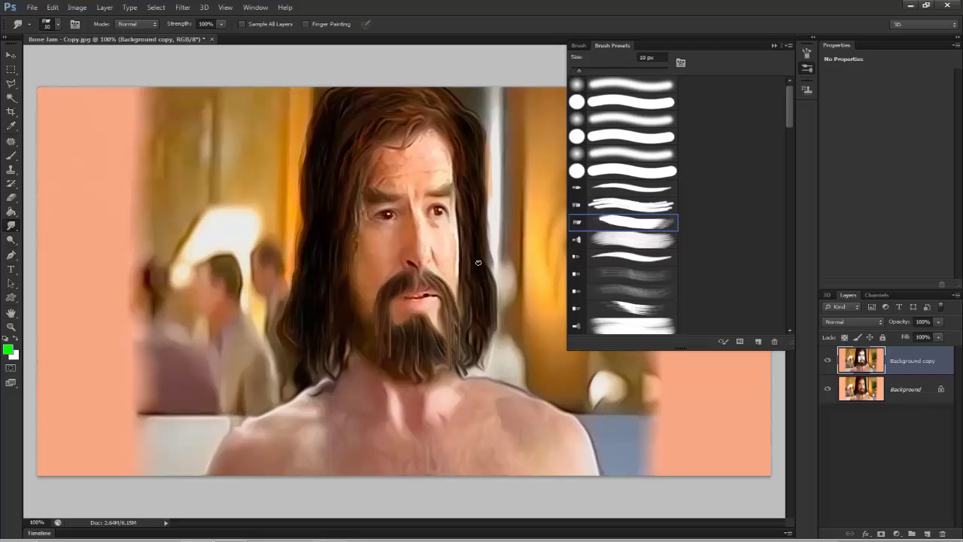
{"action": "key", "text": "bracketright"}
{"action": "key", "text": "bracketright"}
{"action": "key", "text": "bracketright"}
{"action": "left_click", "coordinate": [635, 239]}
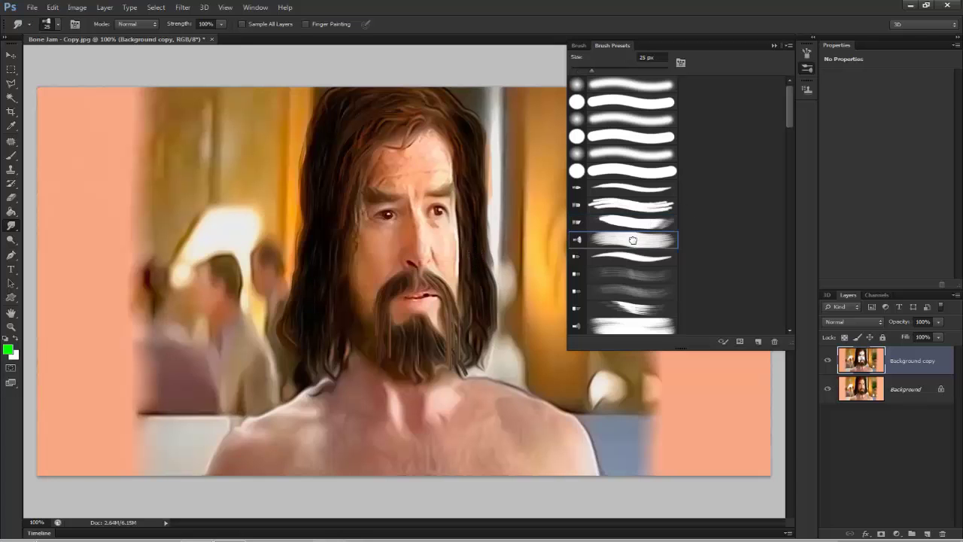
{"action": "left_click", "coordinate": [638, 222]}
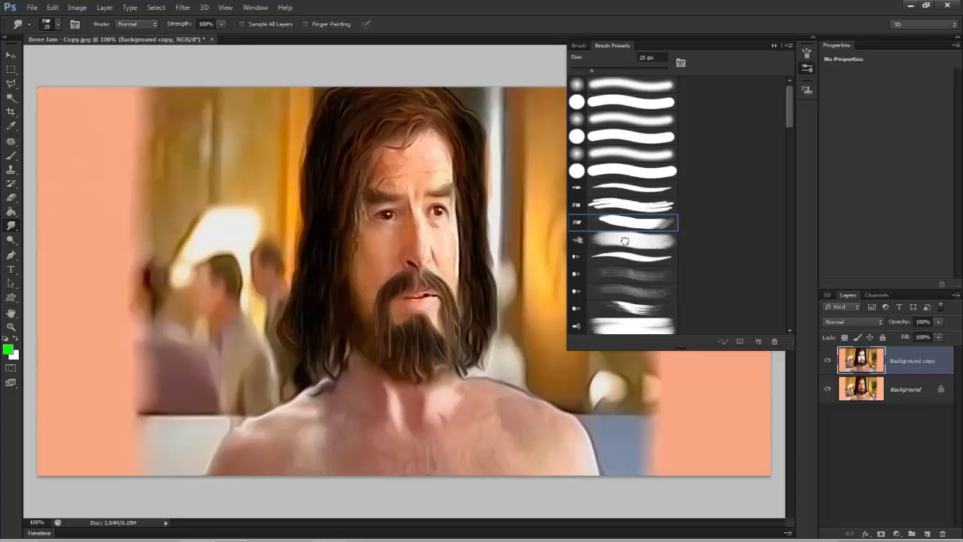
{"action": "left_click", "coordinate": [630, 205]}
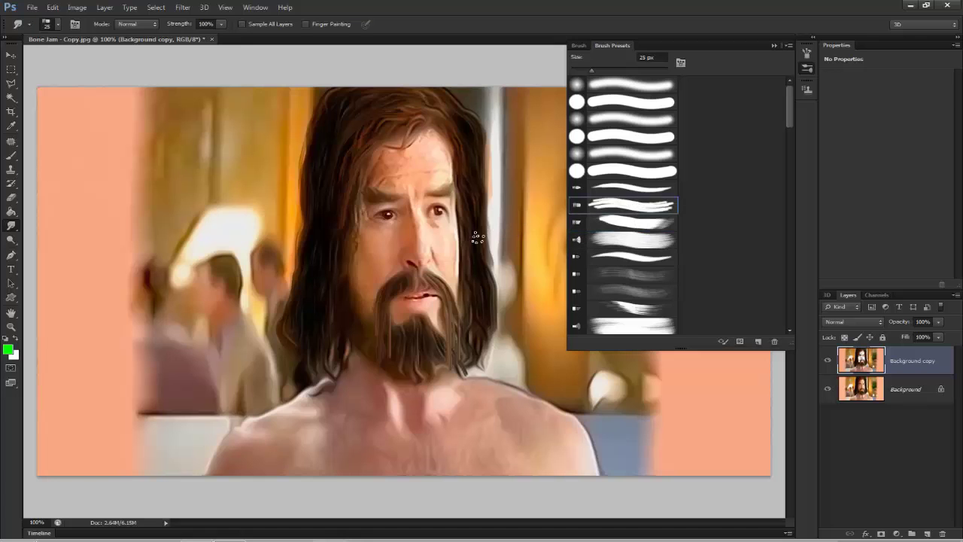
{"action": "left_click", "coordinate": [635, 308]}
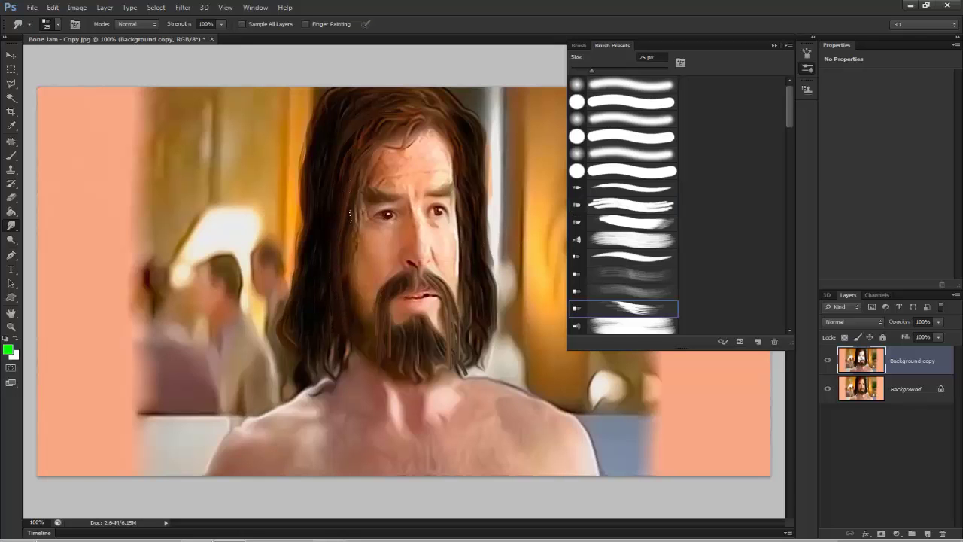
- Streak the left hair down beside the face, undoing the overly long shoulder stroke
{"action": "left_click_drag", "start_coordinate": [350, 216], "coordinate": [327, 256]}
{"action": "left_click_drag", "start_coordinate": [320, 352], "coordinate": [321, 413]}
{"action": "key", "text": "ctrl+z"}
{"action": "mouse_move", "coordinate": [325, 353]}
{"action": "left_mouse_down"}
{"action": "mouse_move", "coordinate": [317, 373]}
{"action": "mouse_move", "coordinate": [340, 376]}
{"action": "left_mouse_up"}
{"action": "mouse_move", "coordinate": [357, 187]}
{"action": "left_mouse_down"}
{"action": "mouse_move", "coordinate": [358, 239]}
{"action": "mouse_move", "coordinate": [338, 276]}
{"action": "mouse_move", "coordinate": [346, 308]}
{"action": "left_mouse_up"}
{"action": "left_click_drag", "start_coordinate": [348, 263], "coordinate": [352, 281]}
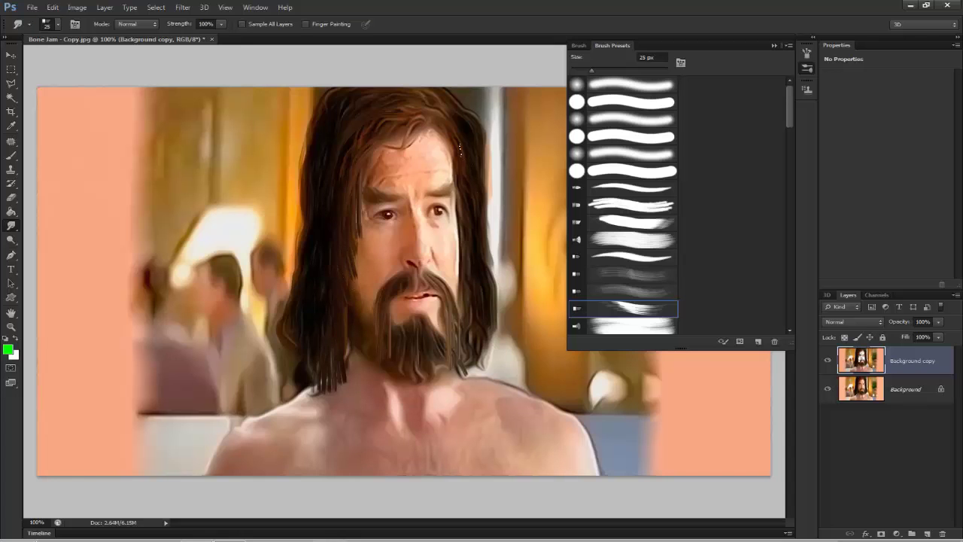
- Smudge the right edge of the hair downward into strands
{"action": "left_click_drag", "start_coordinate": [459, 146], "coordinate": [460, 240]}
{"action": "mouse_move", "coordinate": [467, 235]}
{"action": "left_mouse_down"}
{"action": "mouse_move", "coordinate": [469, 226]}
{"action": "mouse_move", "coordinate": [460, 260]}
{"action": "left_mouse_up"}
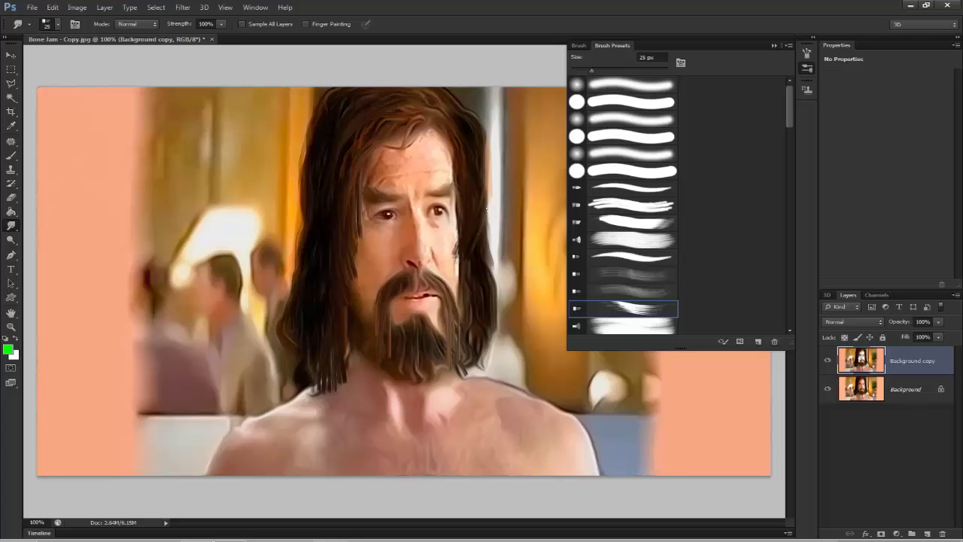
{"action": "left_click_drag", "start_coordinate": [482, 211], "coordinate": [480, 209]}
{"action": "left_click_drag", "start_coordinate": [483, 183], "coordinate": [465, 218]}
{"action": "left_click_drag", "start_coordinate": [490, 253], "coordinate": [484, 342]}
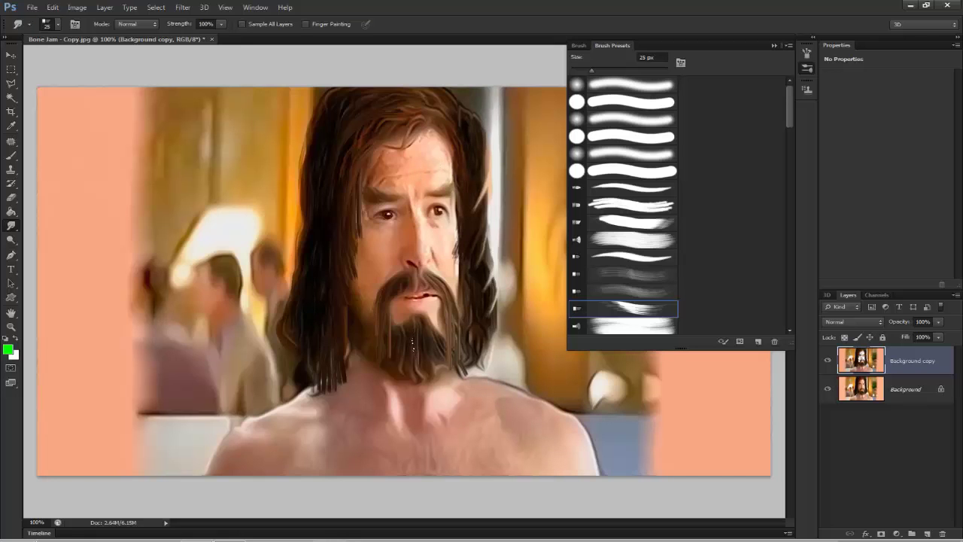
{"action": "left_click", "coordinate": [636, 239]}
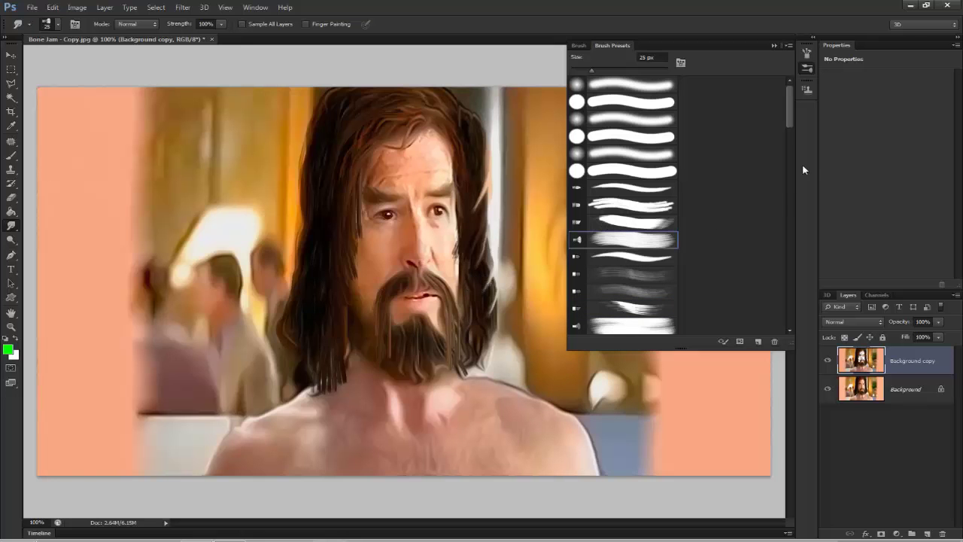
{"action": "left_click_drag", "start_coordinate": [790, 106], "coordinate": [796, 139]}
- With a new bristle tip at 35 px, pull the beard down into strands toward the chest
{"action": "left_click", "coordinate": [617, 188]}
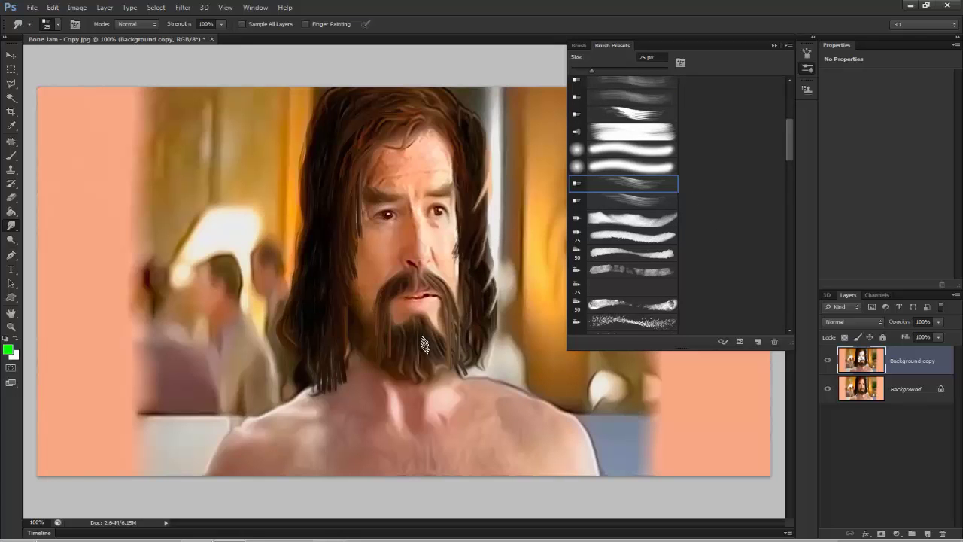
{"action": "left_click_drag", "start_coordinate": [419, 335], "coordinate": [417, 404]}
{"action": "left_click_drag", "start_coordinate": [427, 336], "coordinate": [430, 401]}
{"action": "key", "text": "bracketright"}
{"action": "left_click_drag", "start_coordinate": [434, 344], "coordinate": [440, 412]}
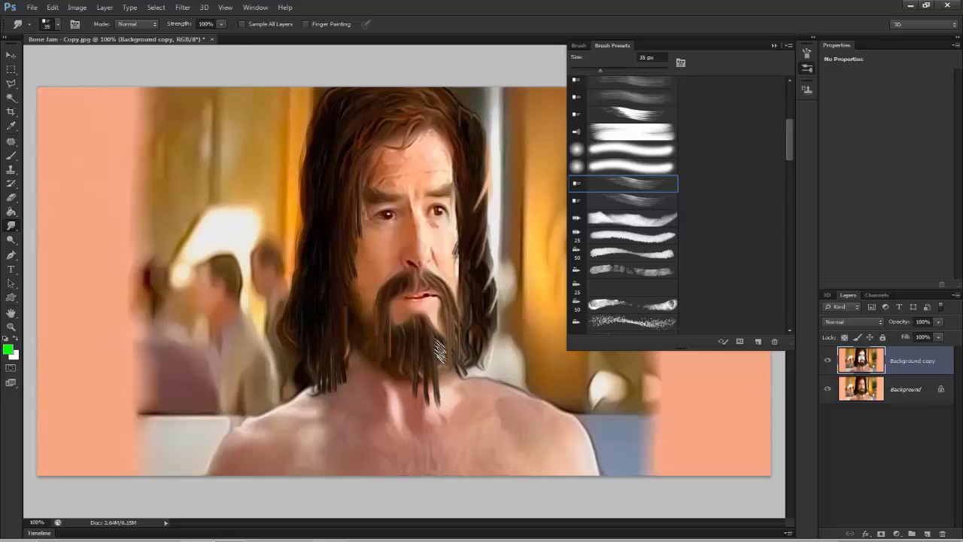
{"action": "left_click_drag", "start_coordinate": [438, 352], "coordinate": [446, 412]}
{"action": "left_click_drag", "start_coordinate": [433, 333], "coordinate": [432, 404]}
{"action": "left_click_drag", "start_coordinate": [421, 344], "coordinate": [429, 414]}
{"action": "left_click_drag", "start_coordinate": [417, 341], "coordinate": [414, 412]}
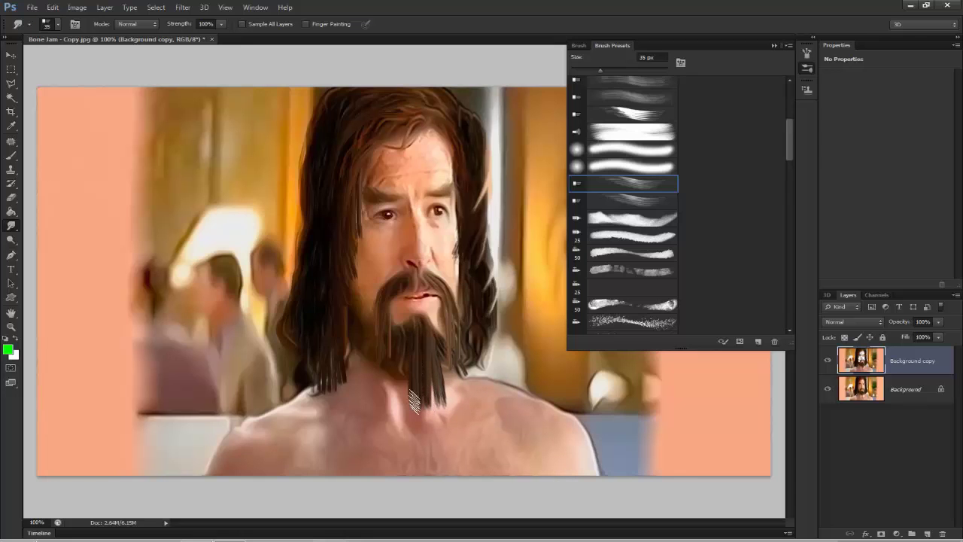
- Add more beard strands and lengthen the central and right-side strands
{"action": "left_click_drag", "start_coordinate": [406, 347], "coordinate": [410, 395]}
{"action": "mouse_move", "coordinate": [399, 337]}
{"action": "left_mouse_down"}
{"action": "mouse_move", "coordinate": [396, 384]}
{"action": "mouse_move", "coordinate": [393, 370]}
{"action": "left_mouse_up"}
{"action": "left_click_drag", "start_coordinate": [443, 339], "coordinate": [444, 392]}
{"action": "left_click_drag", "start_coordinate": [449, 334], "coordinate": [451, 374]}
{"action": "mouse_move", "coordinate": [435, 344]}
{"action": "left_mouse_down"}
{"action": "mouse_move", "coordinate": [447, 372]}
{"action": "mouse_move", "coordinate": [442, 337]}
{"action": "mouse_move", "coordinate": [441, 388]}
{"action": "mouse_move", "coordinate": [456, 356]}
{"action": "mouse_move", "coordinate": [455, 414]}
{"action": "left_mouse_up"}
{"action": "mouse_move", "coordinate": [444, 360]}
{"action": "left_mouse_down"}
{"action": "mouse_move", "coordinate": [432, 421]}
{"action": "mouse_move", "coordinate": [424, 380]}
{"action": "mouse_move", "coordinate": [426, 425]}
{"action": "left_mouse_up"}
{"action": "mouse_move", "coordinate": [435, 380]}
{"action": "left_mouse_down"}
{"action": "mouse_move", "coordinate": [443, 437]}
{"action": "mouse_move", "coordinate": [418, 366]}
{"action": "mouse_move", "coordinate": [414, 444]}
{"action": "left_mouse_up"}
{"action": "left_click_drag", "start_coordinate": [417, 373], "coordinate": [414, 422]}
{"action": "left_click_drag", "start_coordinate": [413, 380], "coordinate": [406, 424]}
{"action": "left_click_drag", "start_coordinate": [446, 369], "coordinate": [453, 433]}
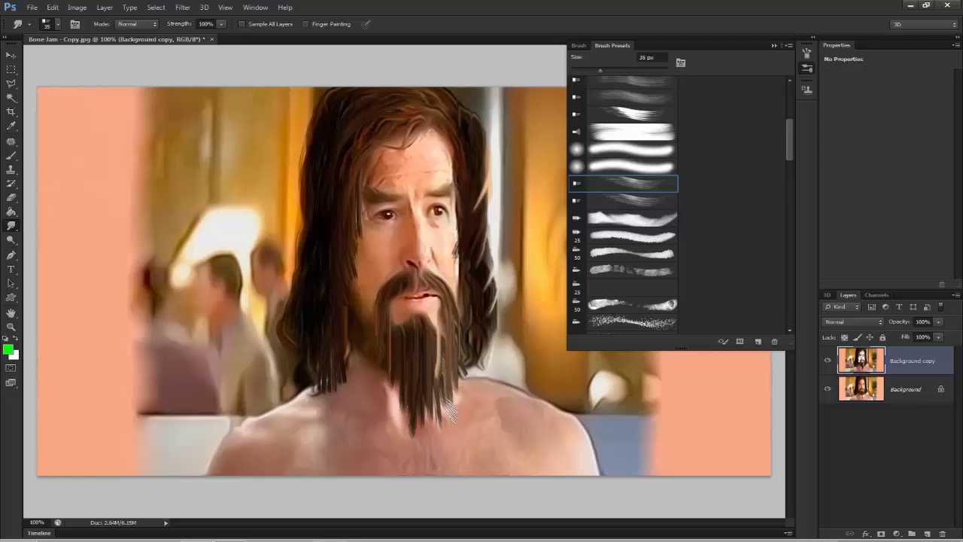
- Streak the right edge of the hair further down into long strands
{"action": "left_click_drag", "start_coordinate": [478, 159], "coordinate": [490, 260]}
{"action": "left_click_drag", "start_coordinate": [480, 181], "coordinate": [493, 292]}
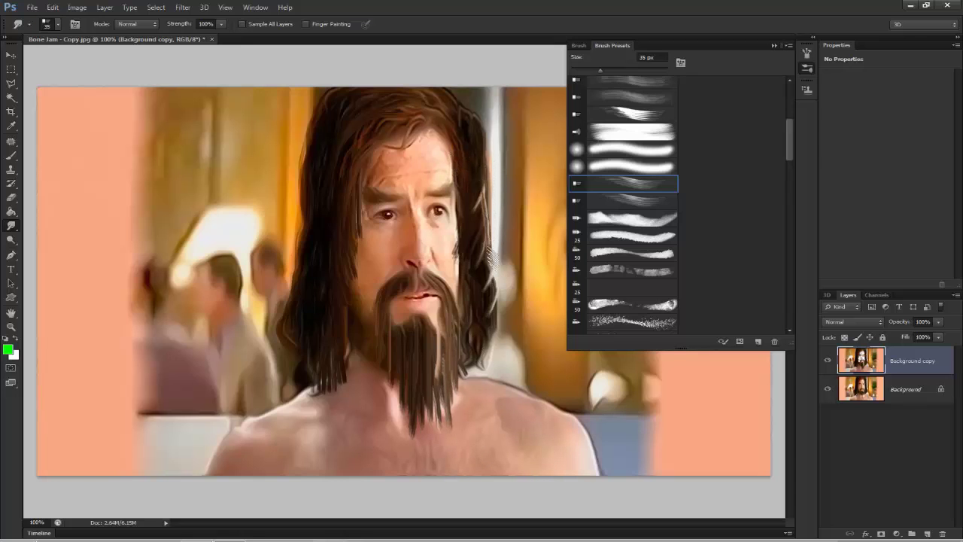
{"action": "left_click_drag", "start_coordinate": [481, 198], "coordinate": [498, 320]}
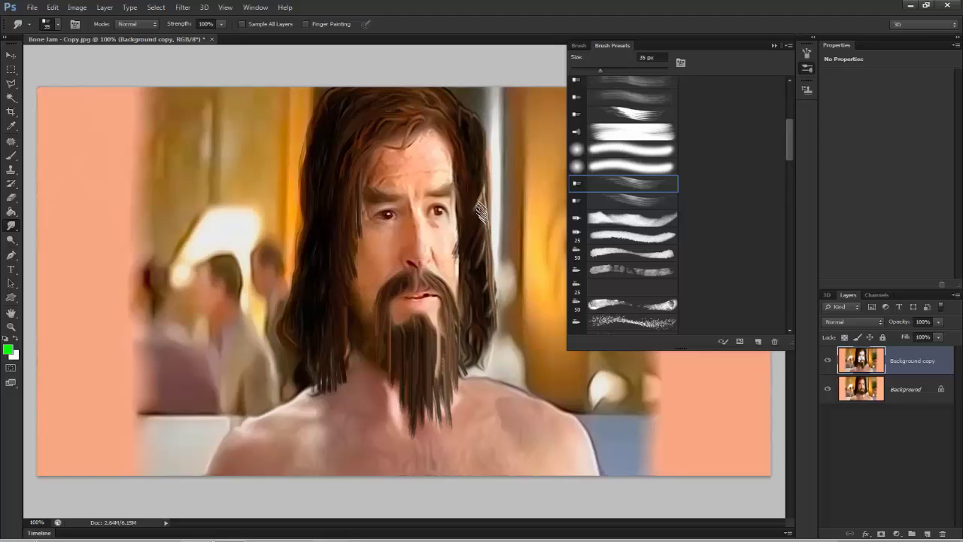
{"action": "left_click_drag", "start_coordinate": [480, 197], "coordinate": [498, 317]}
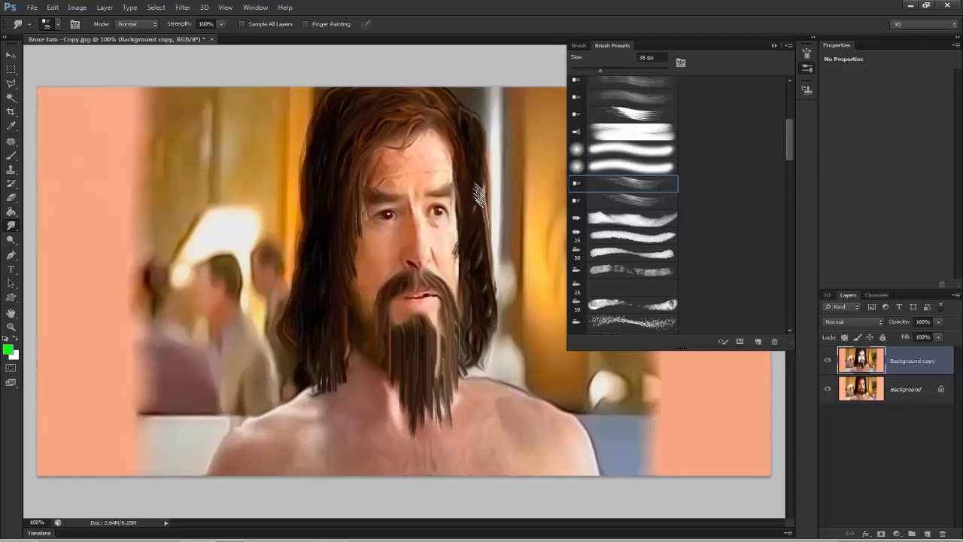
{"action": "left_click_drag", "start_coordinate": [481, 197], "coordinate": [481, 307]}
{"action": "left_click_drag", "start_coordinate": [482, 239], "coordinate": [495, 331]}
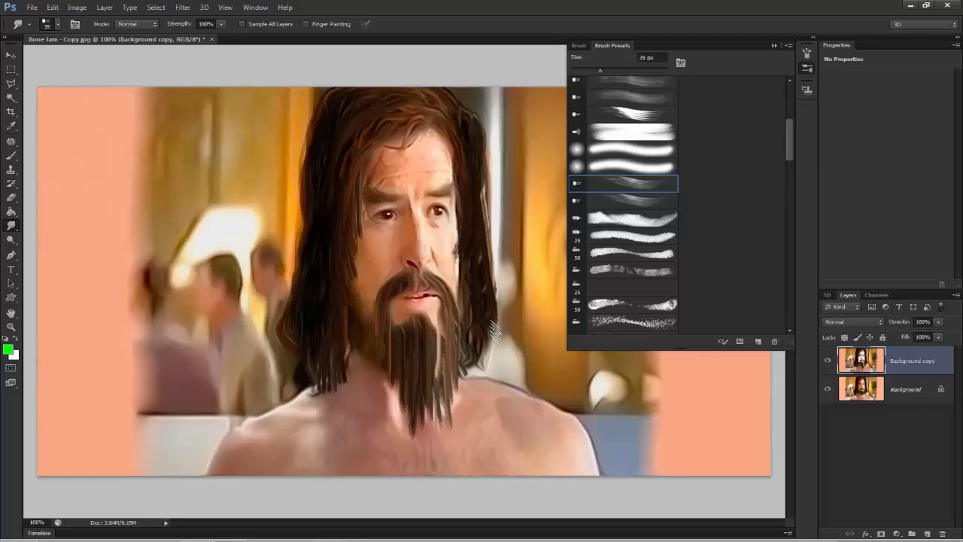
{"action": "left_click_drag", "start_coordinate": [489, 162], "coordinate": [489, 255]}
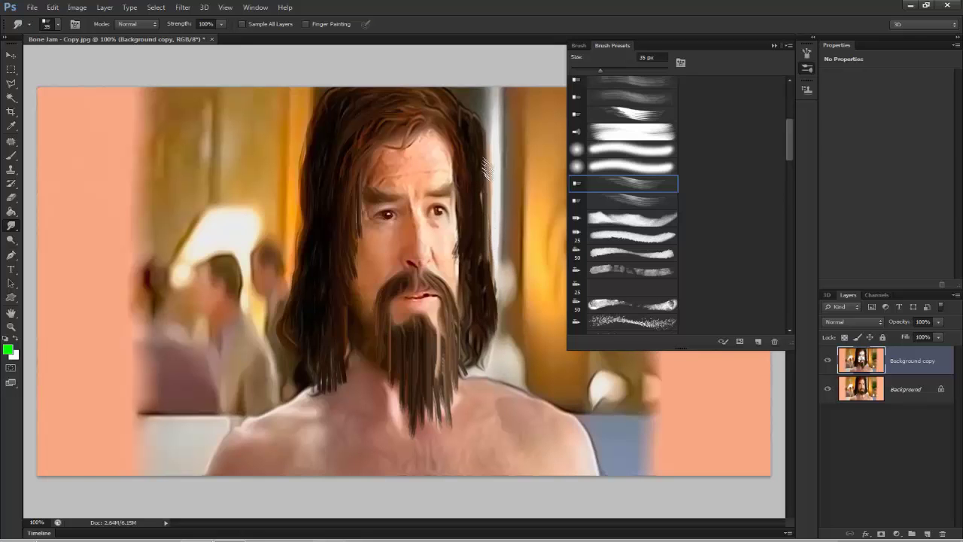
{"action": "left_click_drag", "start_coordinate": [487, 169], "coordinate": [489, 239]}
{"action": "left_click_drag", "start_coordinate": [483, 189], "coordinate": [486, 251]}
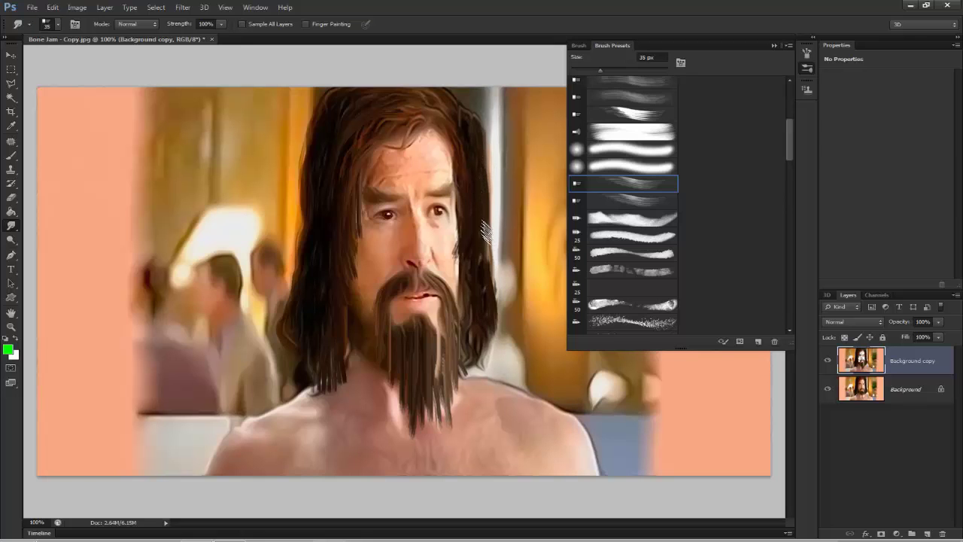
- Smudge strands across the crown, down the left hair, and along the right hair
{"action": "mouse_move", "coordinate": [474, 113]}
{"action": "left_mouse_down"}
{"action": "mouse_move", "coordinate": [416, 102]}
{"action": "mouse_move", "coordinate": [365, 128]}
{"action": "left_mouse_up"}
{"action": "mouse_move", "coordinate": [430, 99]}
{"action": "left_mouse_down"}
{"action": "mouse_move", "coordinate": [367, 96]}
{"action": "mouse_move", "coordinate": [338, 124]}
{"action": "mouse_move", "coordinate": [320, 170]}
{"action": "left_mouse_up"}
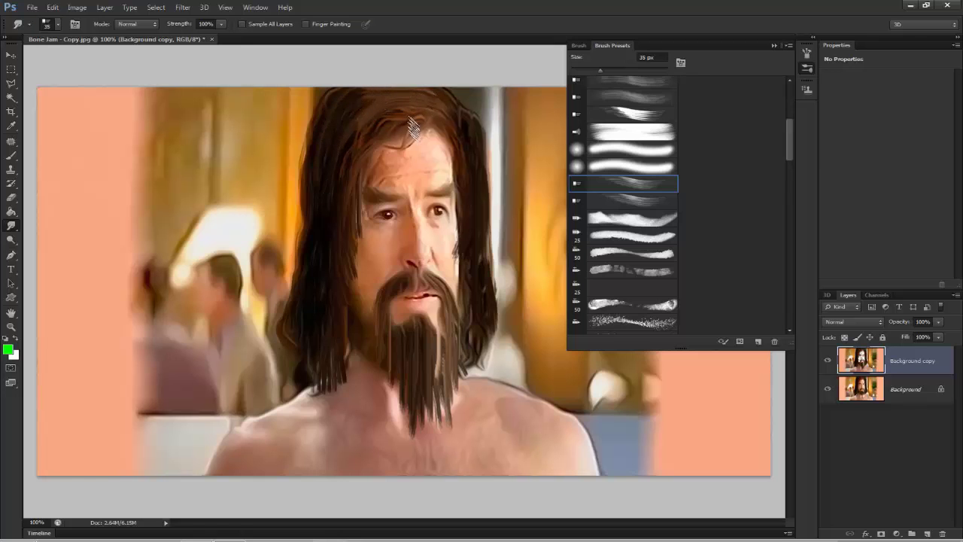
{"action": "mouse_move", "coordinate": [435, 113]}
{"action": "left_mouse_down"}
{"action": "mouse_move", "coordinate": [379, 129]}
{"action": "mouse_move", "coordinate": [352, 167]}
{"action": "left_mouse_up"}
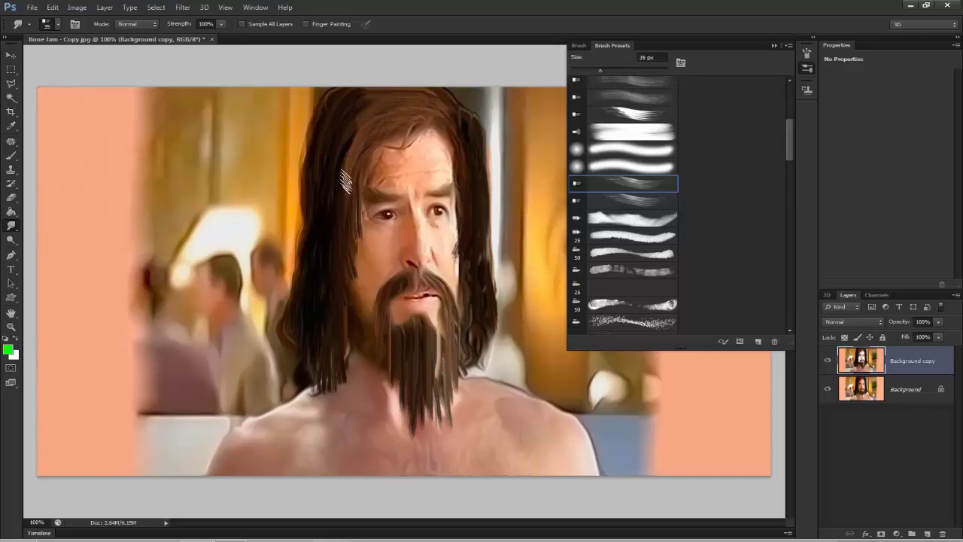
{"action": "mouse_move", "coordinate": [404, 90]}
{"action": "left_mouse_down"}
{"action": "mouse_move", "coordinate": [331, 143]}
{"action": "mouse_move", "coordinate": [318, 183]}
{"action": "left_mouse_up"}
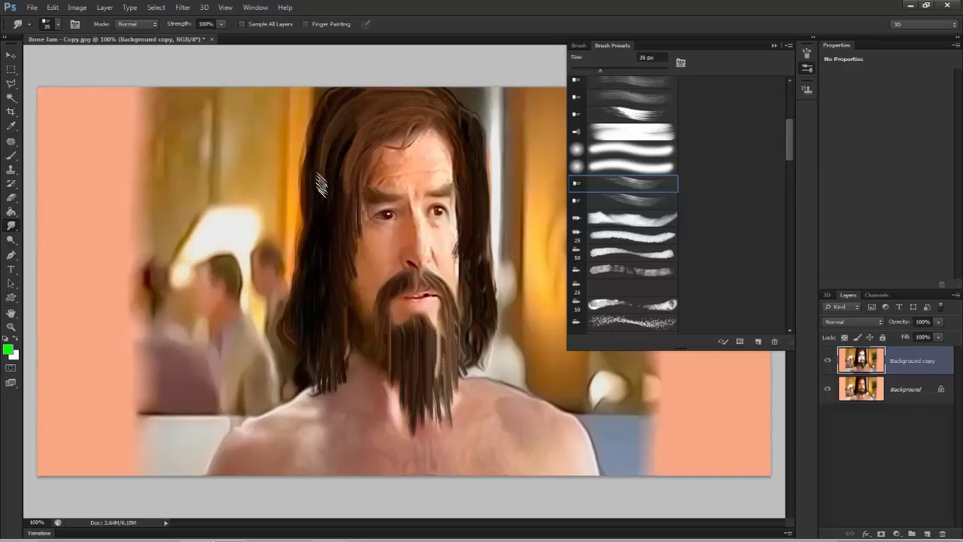
{"action": "mouse_move", "coordinate": [383, 112]}
{"action": "left_mouse_down"}
{"action": "mouse_move", "coordinate": [344, 155]}
{"action": "mouse_move", "coordinate": [331, 229]}
{"action": "left_mouse_up"}
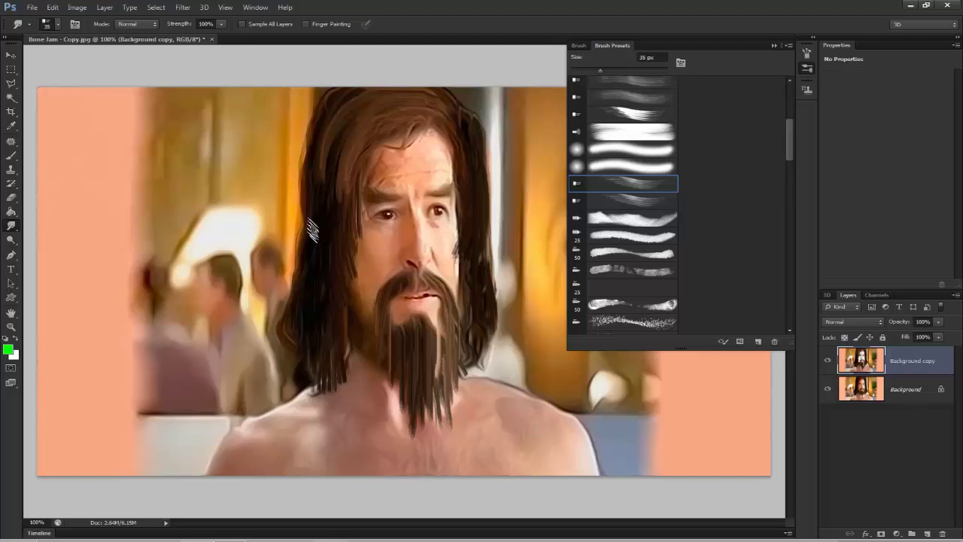
{"action": "mouse_move", "coordinate": [366, 97]}
{"action": "left_mouse_down"}
{"action": "mouse_move", "coordinate": [338, 118]}
{"action": "mouse_move", "coordinate": [312, 196]}
{"action": "mouse_move", "coordinate": [323, 317]}
{"action": "left_mouse_up"}
{"action": "mouse_move", "coordinate": [444, 120]}
{"action": "left_mouse_down"}
{"action": "mouse_move", "coordinate": [474, 139]}
{"action": "mouse_move", "coordinate": [468, 148]}
{"action": "left_mouse_up"}
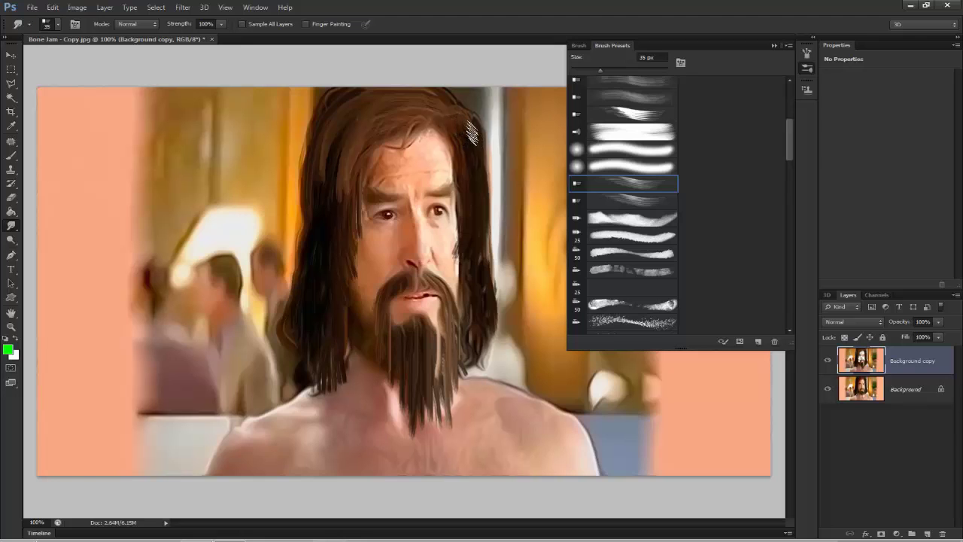
{"action": "mouse_move", "coordinate": [457, 103]}
{"action": "left_mouse_down"}
{"action": "mouse_move", "coordinate": [474, 121]}
{"action": "mouse_move", "coordinate": [474, 170]}
{"action": "left_mouse_up"}
{"action": "left_click_drag", "start_coordinate": [460, 129], "coordinate": [476, 180]}
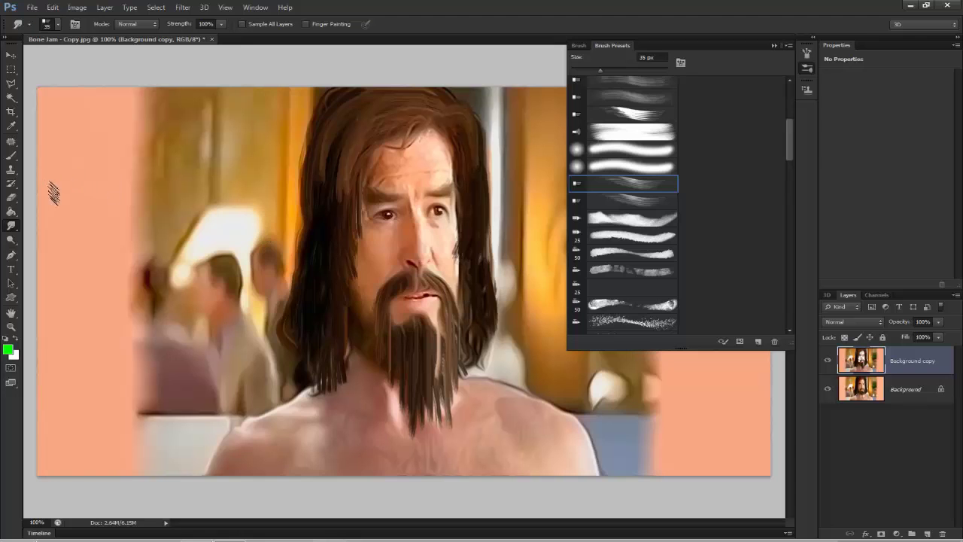
- Erase smudging over the right cheek, forehead wrinkles and neck, then collapse Brush Presets
{"action": "left_click", "coordinate": [11, 197]}
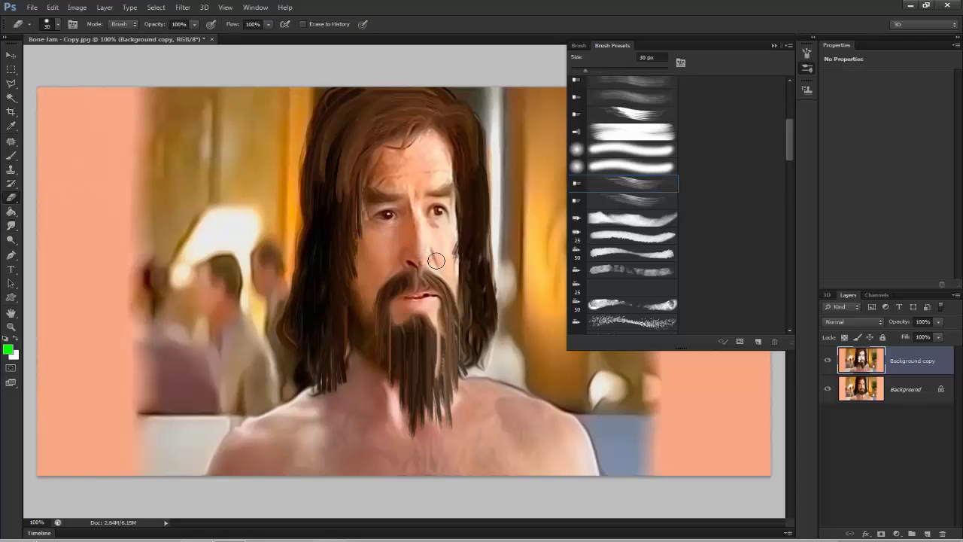
{"action": "left_click_drag", "start_coordinate": [449, 223], "coordinate": [449, 265]}
{"action": "left_click_drag", "start_coordinate": [413, 154], "coordinate": [381, 157]}
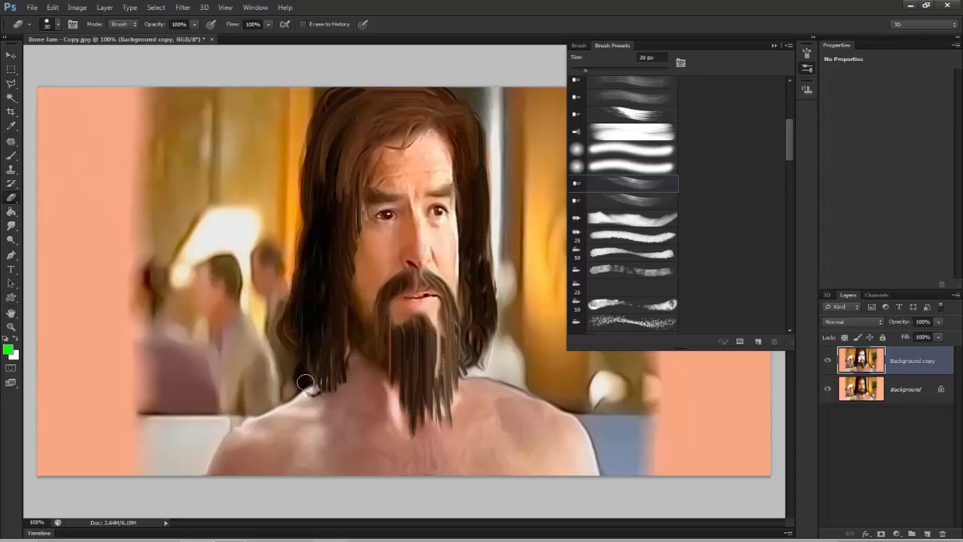
{"action": "left_click_drag", "start_coordinate": [381, 378], "coordinate": [406, 437]}
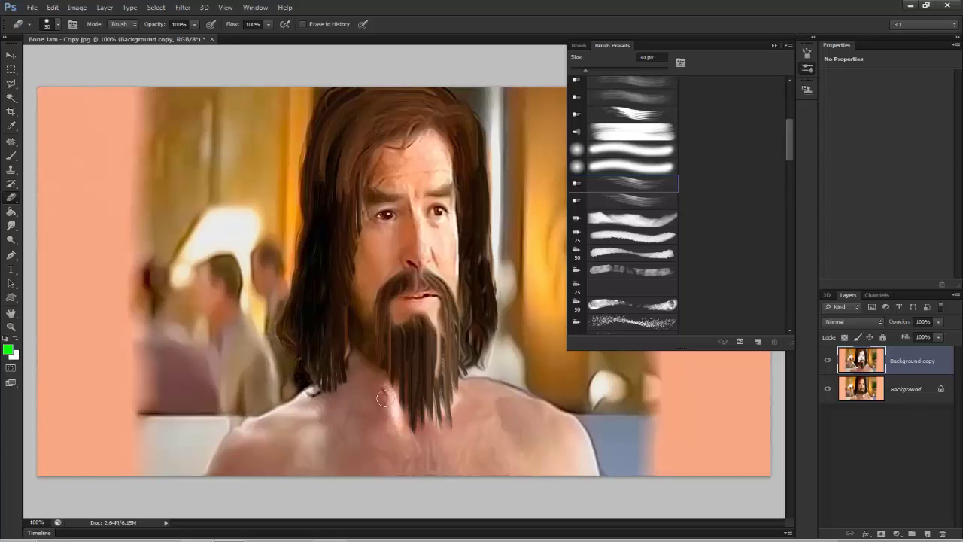
{"action": "mouse_move", "coordinate": [432, 441]}
{"action": "left_mouse_down"}
{"action": "mouse_move", "coordinate": [503, 331]}
{"action": "mouse_move", "coordinate": [519, 265]}
{"action": "mouse_move", "coordinate": [492, 419]}
{"action": "mouse_move", "coordinate": [451, 411]}
{"action": "mouse_move", "coordinate": [404, 470]}
{"action": "mouse_move", "coordinate": [406, 427]}
{"action": "mouse_move", "coordinate": [378, 400]}
{"action": "left_mouse_up"}
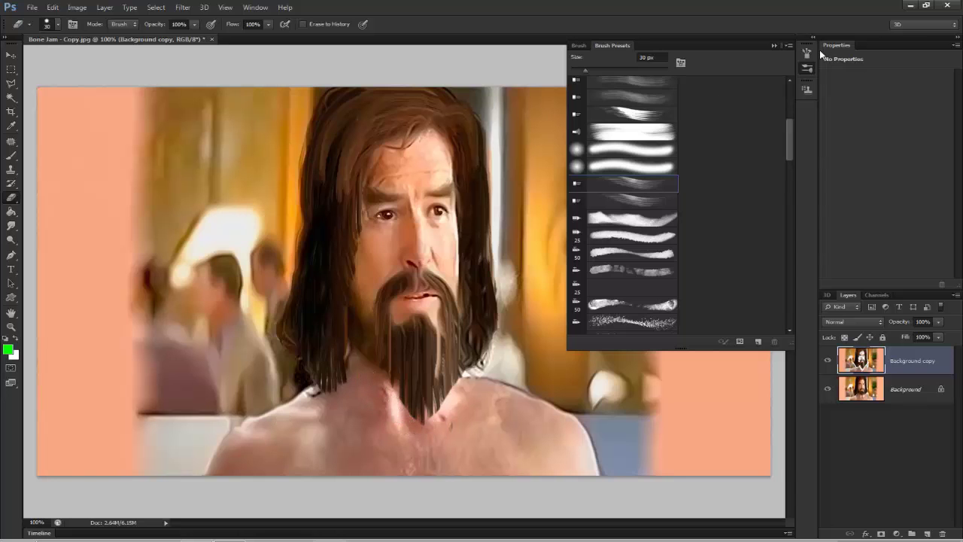
{"action": "left_click", "coordinate": [807, 53]}
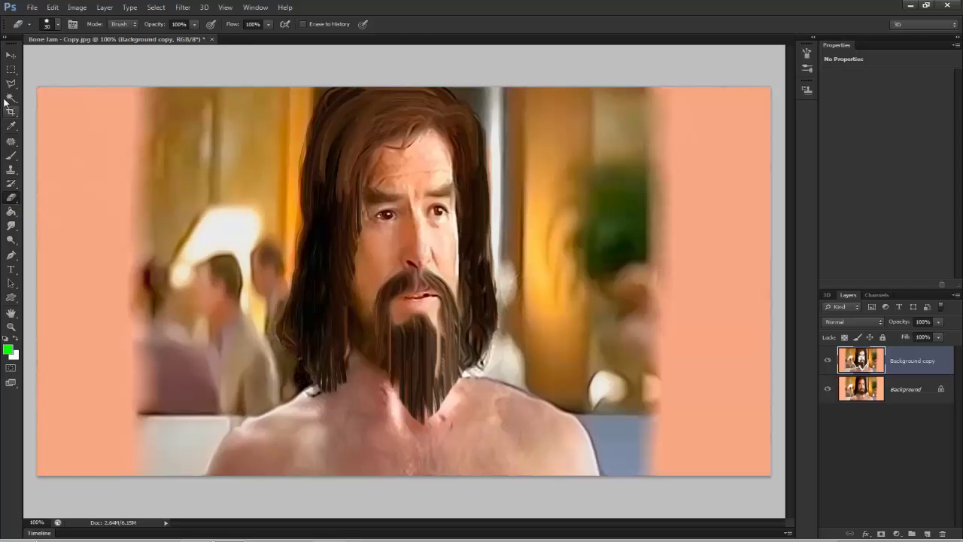
{"action": "left_click", "coordinate": [10, 56]}
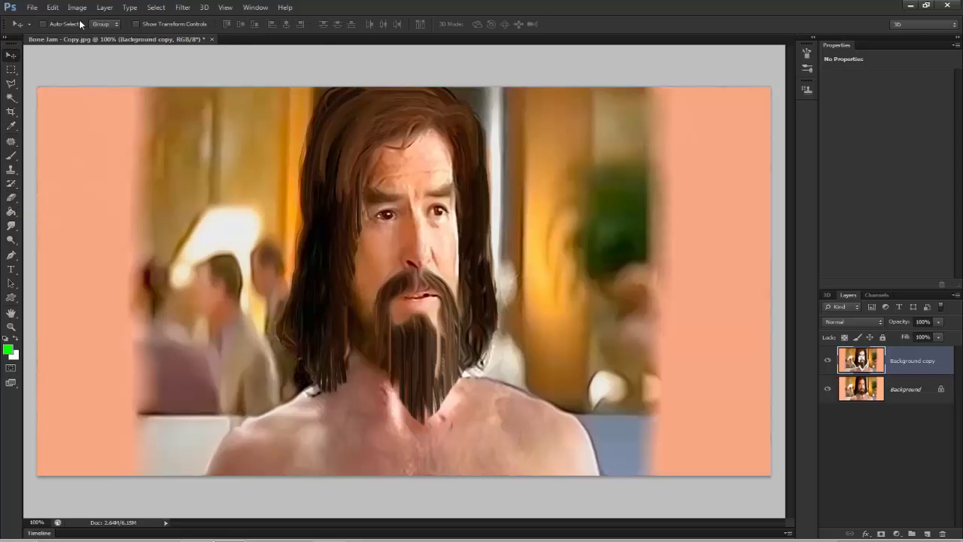
- Add a Levels adjustment layer with inputs 0 / 1.05 / 247 to brighten the midtones
{"action": "left_click", "coordinate": [896, 533]}
{"action": "left_click", "coordinate": [923, 358]}
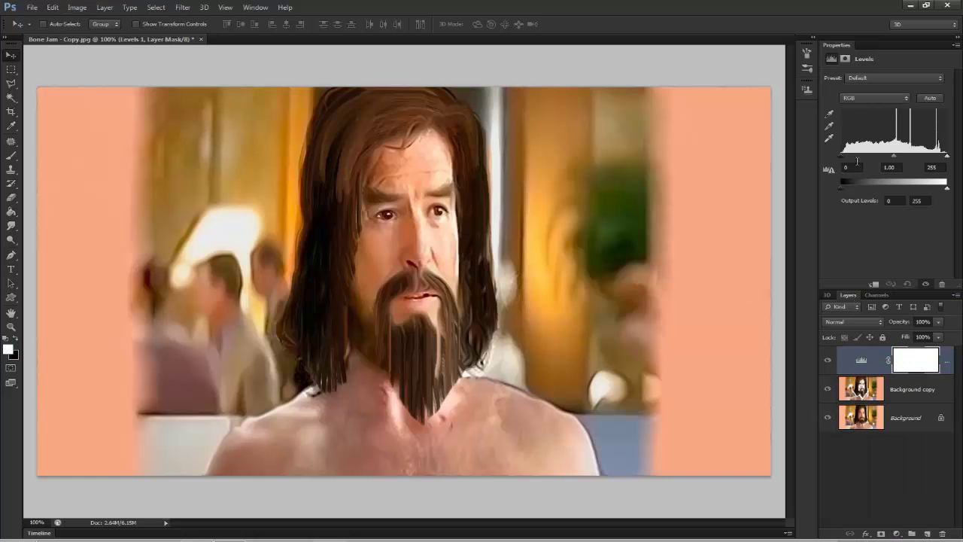
{"action": "left_click_drag", "start_coordinate": [846, 157], "coordinate": [834, 150]}
{"action": "mouse_move", "coordinate": [890, 156]}
{"action": "left_mouse_down"}
{"action": "mouse_move", "coordinate": [882, 157]}
{"action": "mouse_move", "coordinate": [946, 158]}
{"action": "left_mouse_up"}
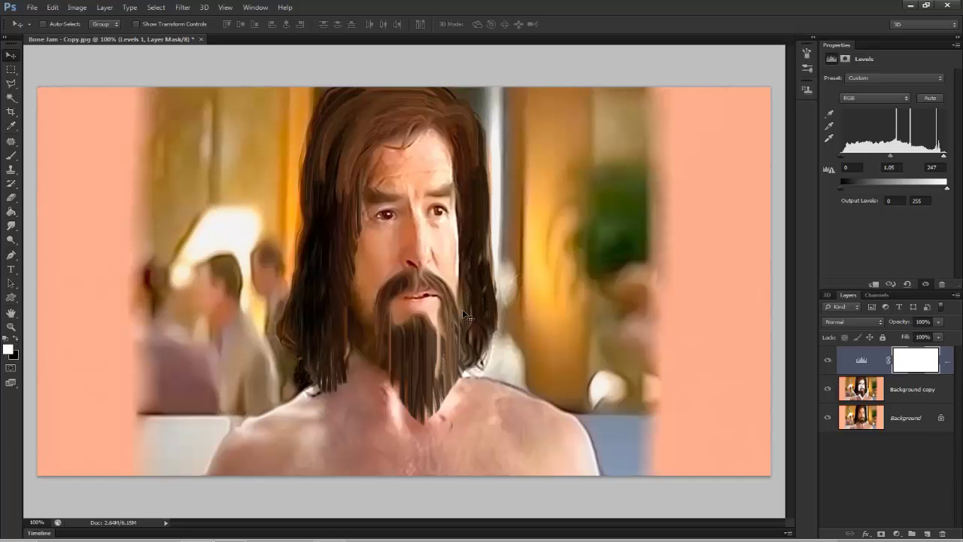
{"action": "left_click", "coordinate": [12, 156]}
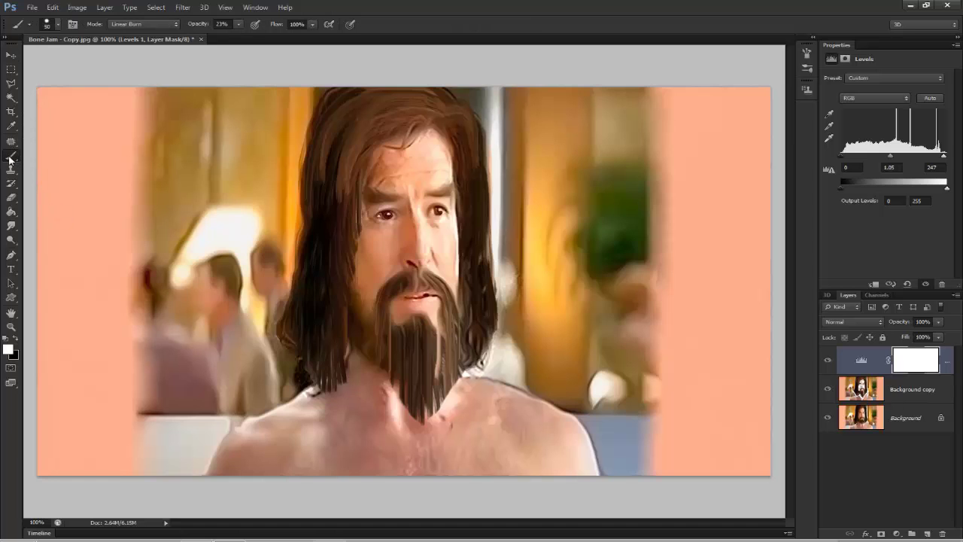
- Set up the Brush tool with a hard round tip and black as the painting colour
{"action": "left_click", "coordinate": [19, 26]}
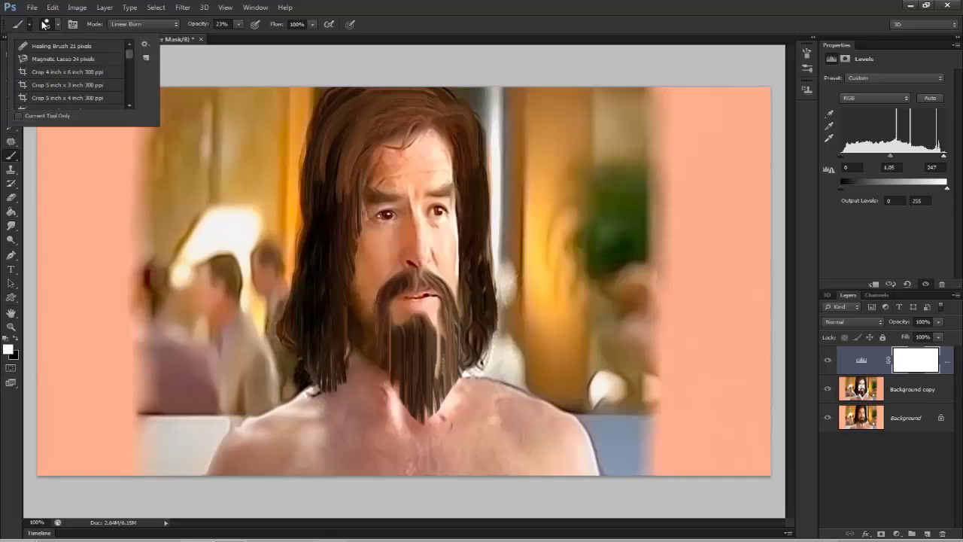
{"action": "left_click", "coordinate": [47, 27]}
{"action": "left_click", "coordinate": [44, 107]}
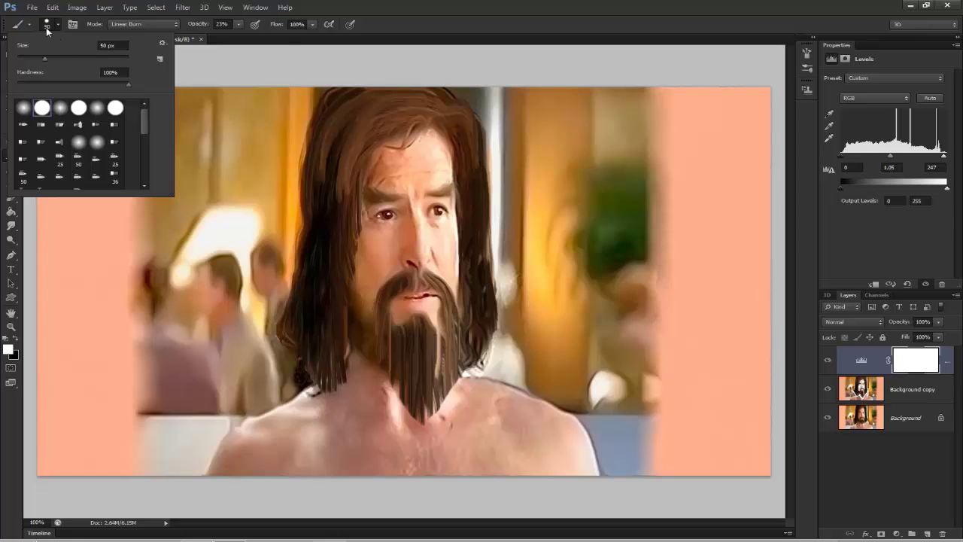
{"action": "left_click", "coordinate": [46, 27]}
{"action": "left_click", "coordinate": [238, 25]}
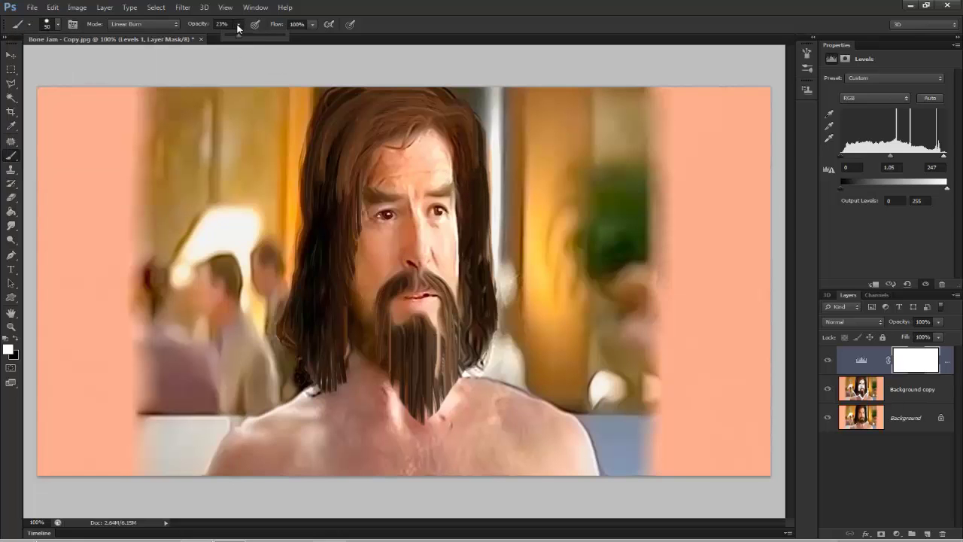
{"action": "left_click", "coordinate": [282, 35]}
{"action": "left_click", "coordinate": [12, 326]}
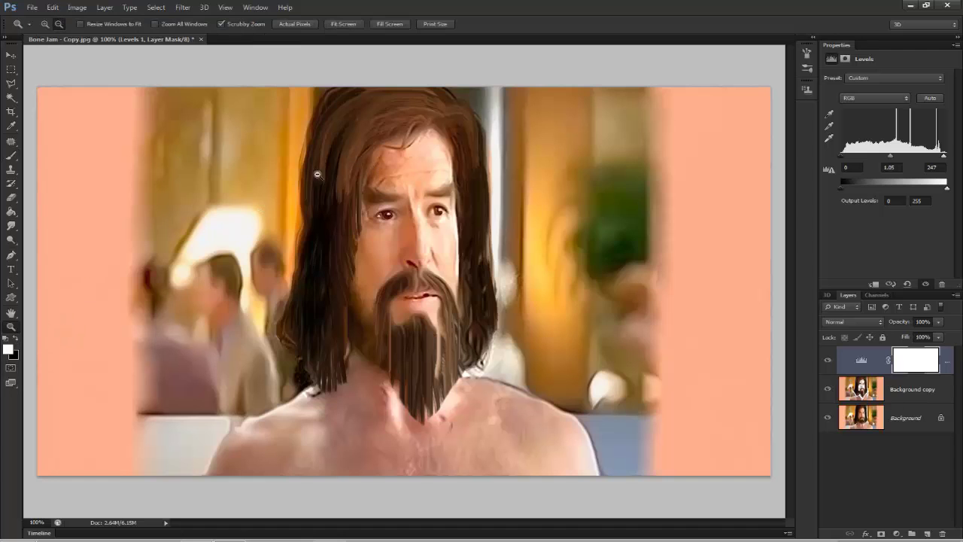
{"action": "left_click", "coordinate": [16, 340]}
{"action": "left_click", "coordinate": [11, 156]}
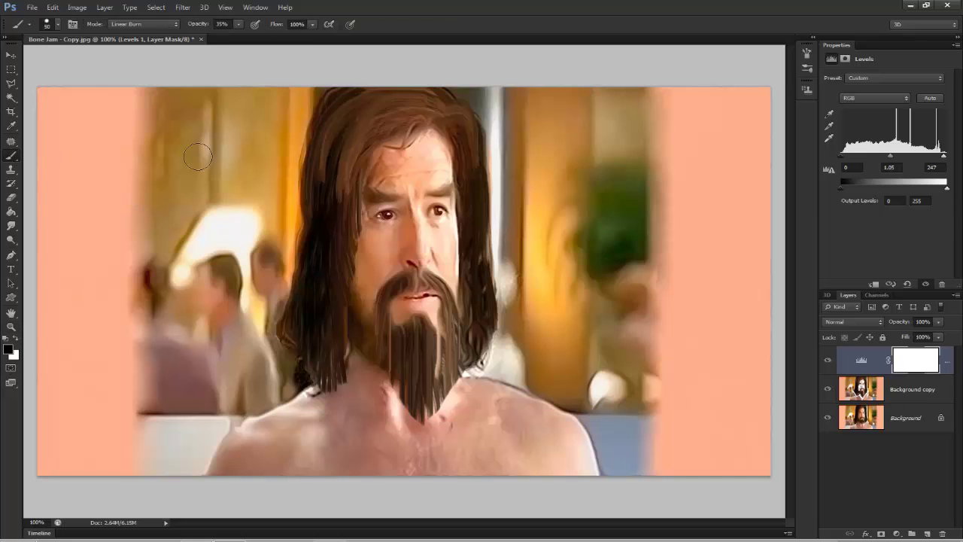
- Paint the Levels mask at 16% opacity across the hair top, 44% down its left edge
{"action": "left_click", "coordinate": [239, 24]}
{"action": "left_click", "coordinate": [379, 103]}
{"action": "left_click_drag", "start_coordinate": [382, 114], "coordinate": [423, 111]}
{"action": "left_click", "coordinate": [239, 25]}
{"action": "left_click_drag", "start_coordinate": [236, 38], "coordinate": [254, 39]}
{"action": "left_click", "coordinate": [381, 104]}
{"action": "left_click_drag", "start_coordinate": [382, 104], "coordinate": [324, 206]}
{"action": "left_click", "coordinate": [880, 424]}
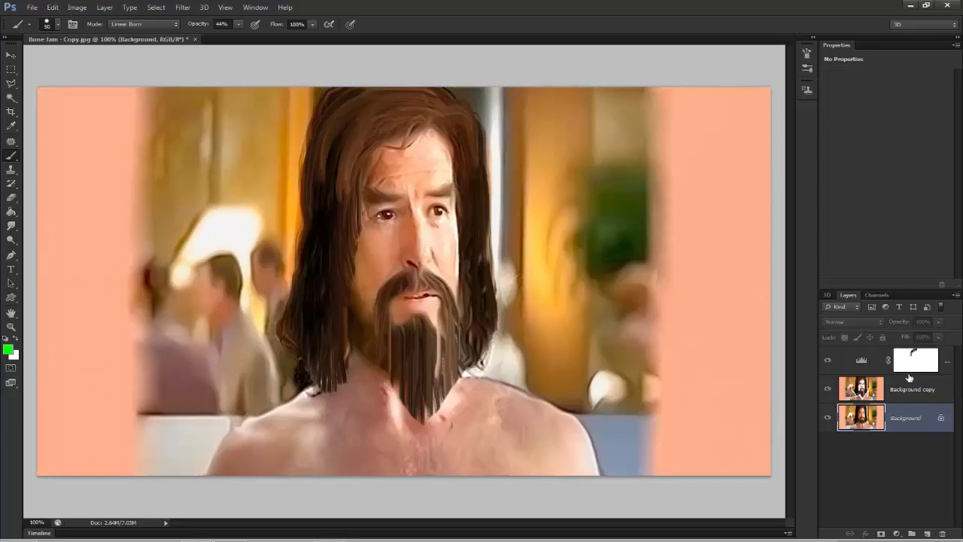
- Merge the Levels, Background copy and Background layers into a single Background layer
{"action": "left_click", "coordinate": [943, 364]}
{"action": "left_click", "coordinate": [943, 389], "text": "shift"}
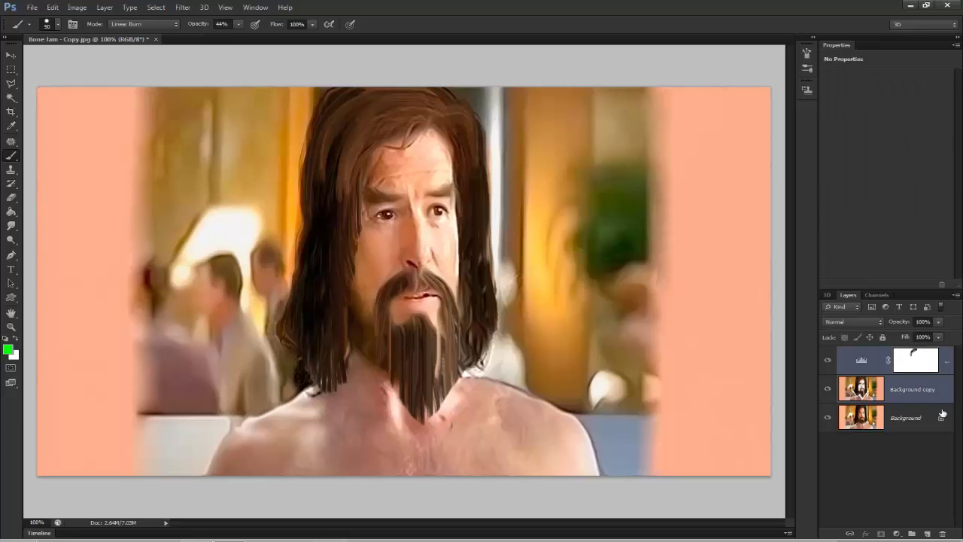
{"action": "left_click", "coordinate": [929, 419], "text": "shift"}
{"action": "right_click", "coordinate": [929, 420]}
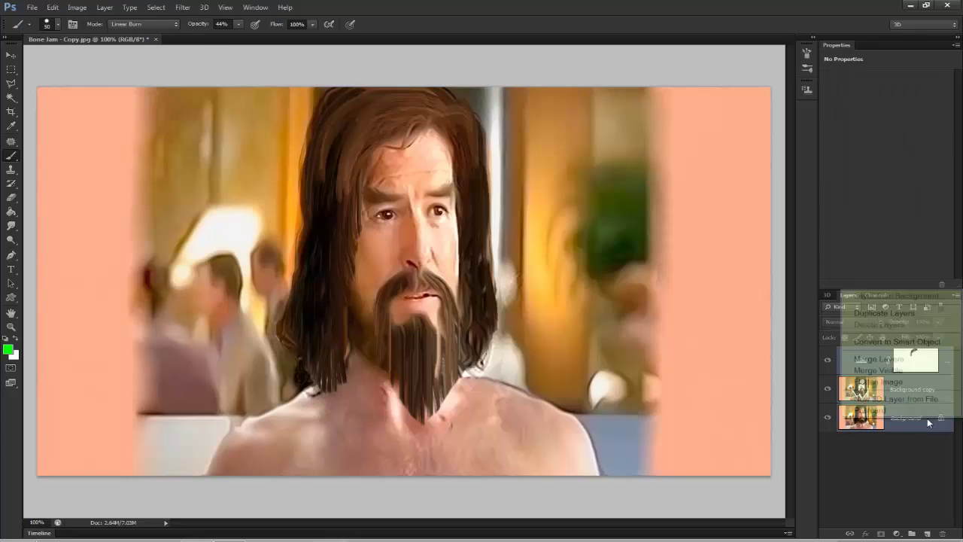
{"action": "left_click", "coordinate": [906, 365]}
- Undo an accidental green stroke and set the foreground painting colour to pure black
{"action": "left_click_drag", "start_coordinate": [421, 106], "coordinate": [387, 108]}
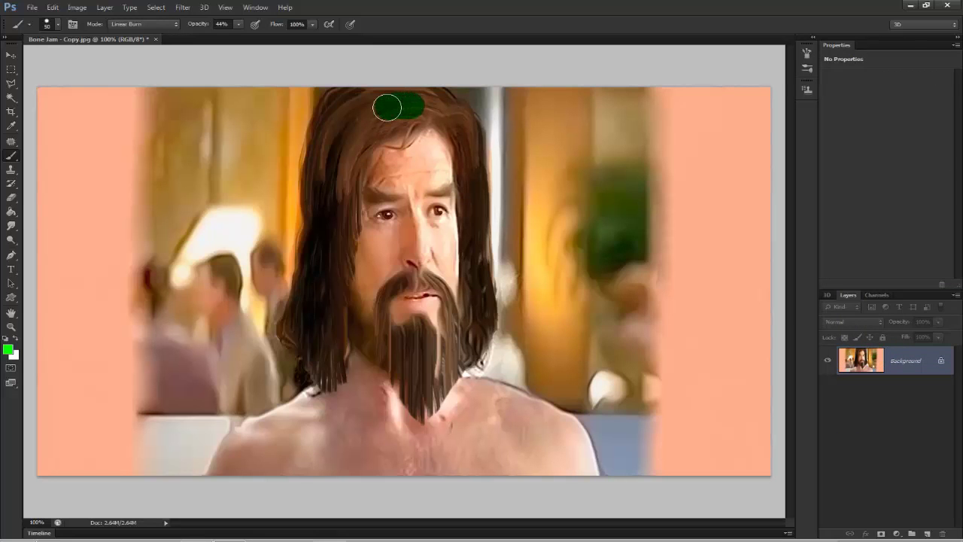
{"action": "key", "text": "ctrl+z"}
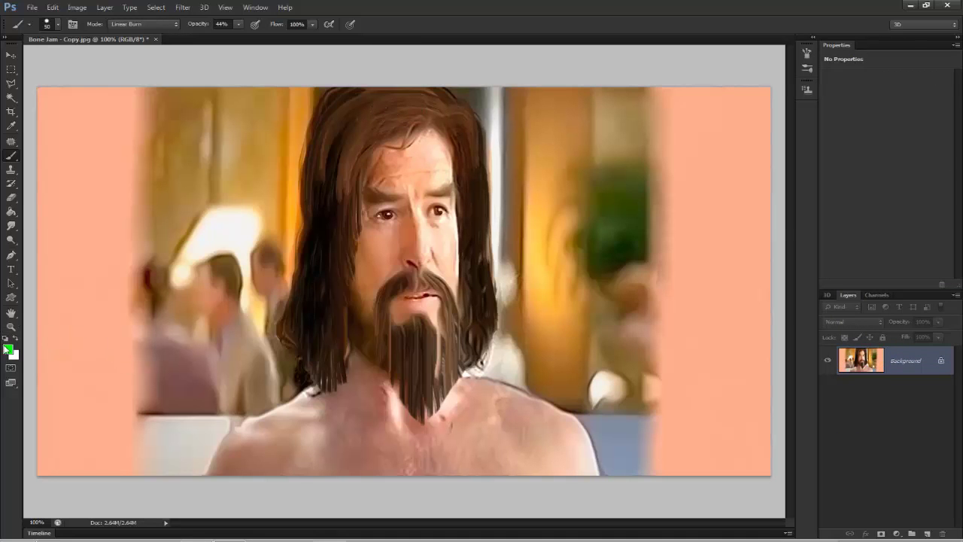
{"action": "left_click", "coordinate": [7, 348]}
{"action": "left_click", "coordinate": [727, 198]}
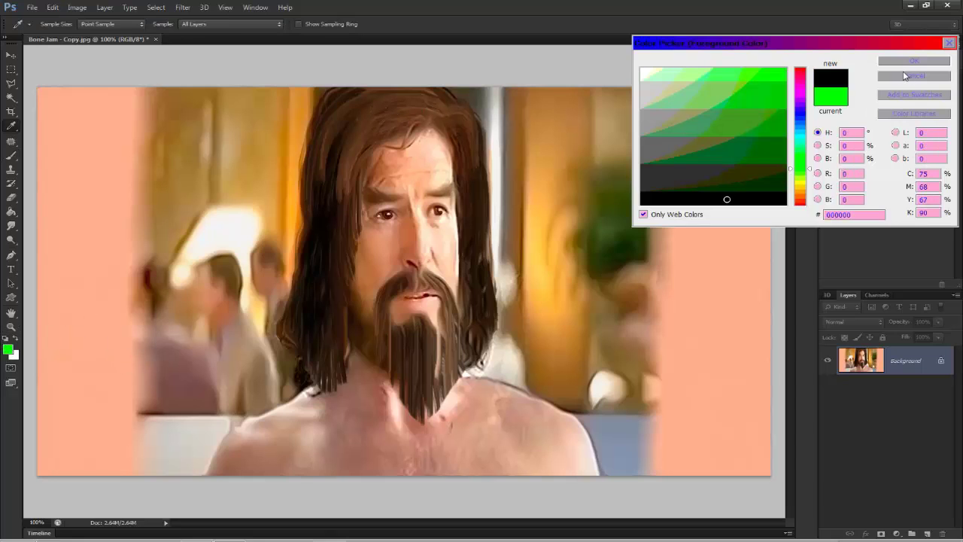
{"action": "left_click", "coordinate": [915, 61]}
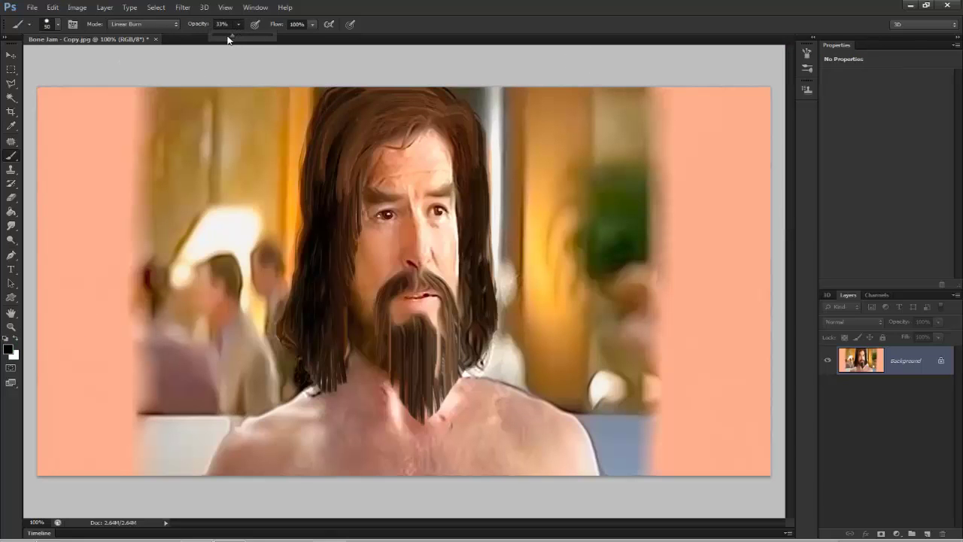
- Lower the brush to 12% opacity in Linear Burn and faintly darken the top of the hair
{"action": "left_click_drag", "start_coordinate": [406, 99], "coordinate": [384, 97]}
{"action": "key", "text": "ctrl+z"}
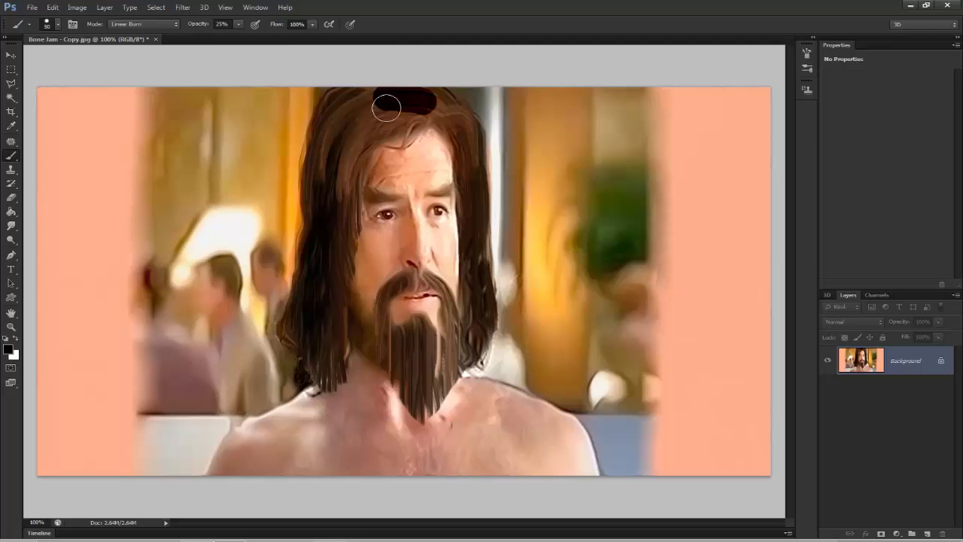
{"action": "left_click", "coordinate": [240, 24]}
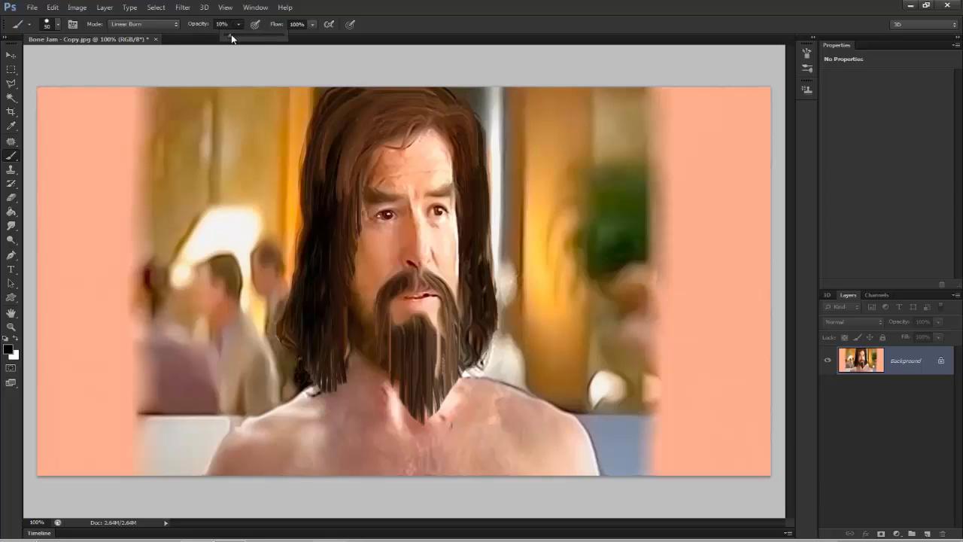
{"action": "left_click_drag", "start_coordinate": [441, 97], "coordinate": [368, 112]}
- Choose a streaky bristle stroke brush preset at 35 px
{"action": "left_click", "coordinate": [807, 53]}
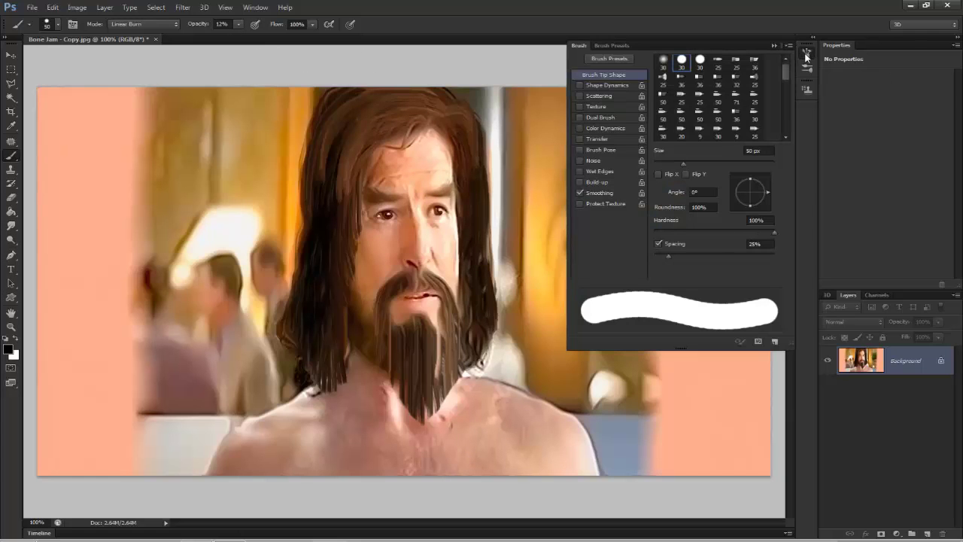
{"action": "left_click", "coordinate": [608, 62]}
{"action": "left_click", "coordinate": [647, 293]}
- Paint dark hair strands across the top of the head and down both sides to mid-face
{"action": "mouse_move", "coordinate": [422, 100]}
{"action": "left_mouse_down"}
{"action": "mouse_move", "coordinate": [326, 143]}
{"action": "mouse_move", "coordinate": [311, 227]}
{"action": "left_mouse_up"}
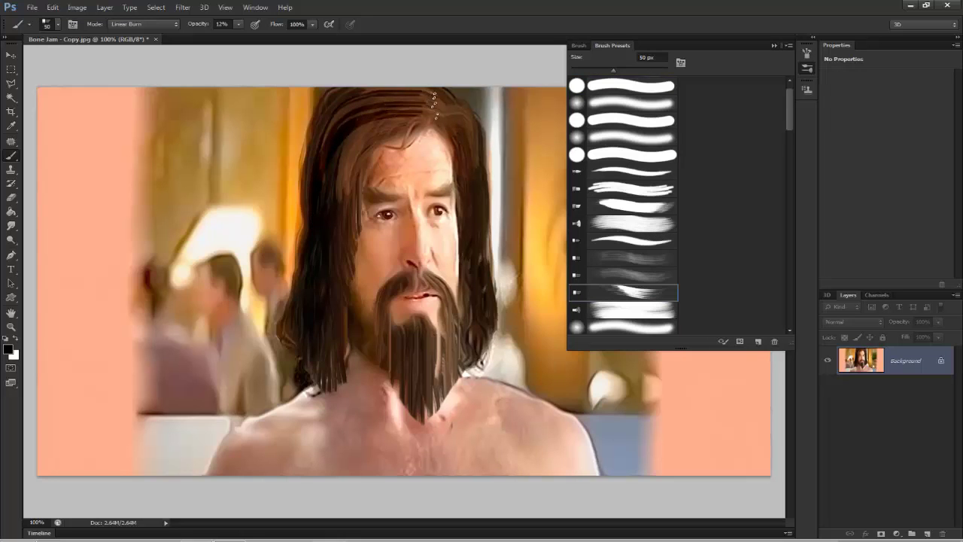
{"action": "mouse_move", "coordinate": [434, 107]}
{"action": "left_mouse_down"}
{"action": "mouse_move", "coordinate": [391, 98]}
{"action": "mouse_move", "coordinate": [352, 106]}
{"action": "mouse_move", "coordinate": [327, 129]}
{"action": "mouse_move", "coordinate": [308, 211]}
{"action": "left_mouse_up"}
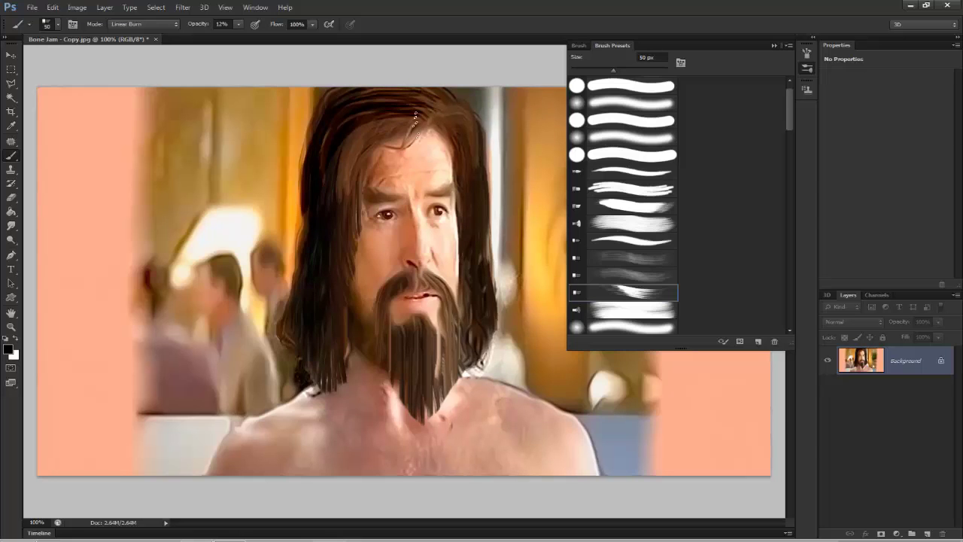
{"action": "mouse_move", "coordinate": [419, 121]}
{"action": "left_mouse_down"}
{"action": "mouse_move", "coordinate": [369, 135]}
{"action": "mouse_move", "coordinate": [348, 162]}
{"action": "mouse_move", "coordinate": [339, 226]}
{"action": "left_mouse_up"}
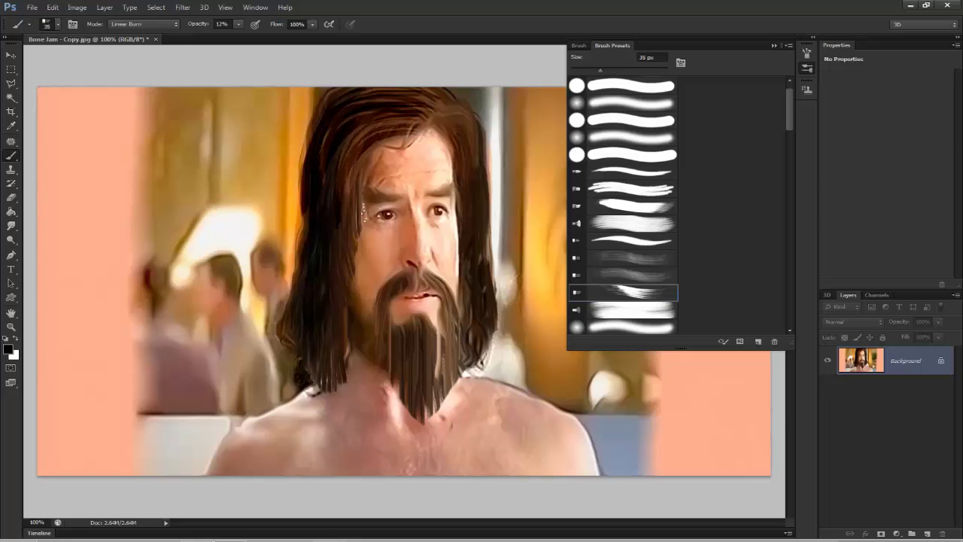
{"action": "mouse_move", "coordinate": [447, 111]}
{"action": "left_mouse_down"}
{"action": "mouse_move", "coordinate": [474, 167]}
{"action": "mouse_move", "coordinate": [477, 211]}
{"action": "left_mouse_up"}
{"action": "mouse_move", "coordinate": [452, 105]}
{"action": "left_mouse_down"}
{"action": "mouse_move", "coordinate": [478, 132]}
{"action": "mouse_move", "coordinate": [483, 188]}
{"action": "left_mouse_up"}
{"action": "mouse_move", "coordinate": [458, 125]}
{"action": "left_mouse_down"}
{"action": "mouse_move", "coordinate": [473, 135]}
{"action": "mouse_move", "coordinate": [485, 256]}
{"action": "left_mouse_up"}
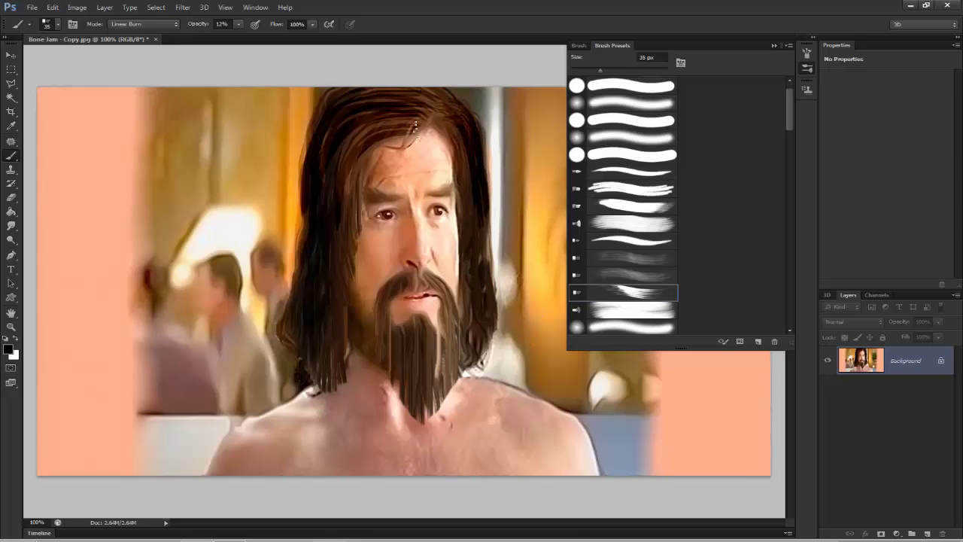
{"action": "left_click", "coordinate": [807, 68]}
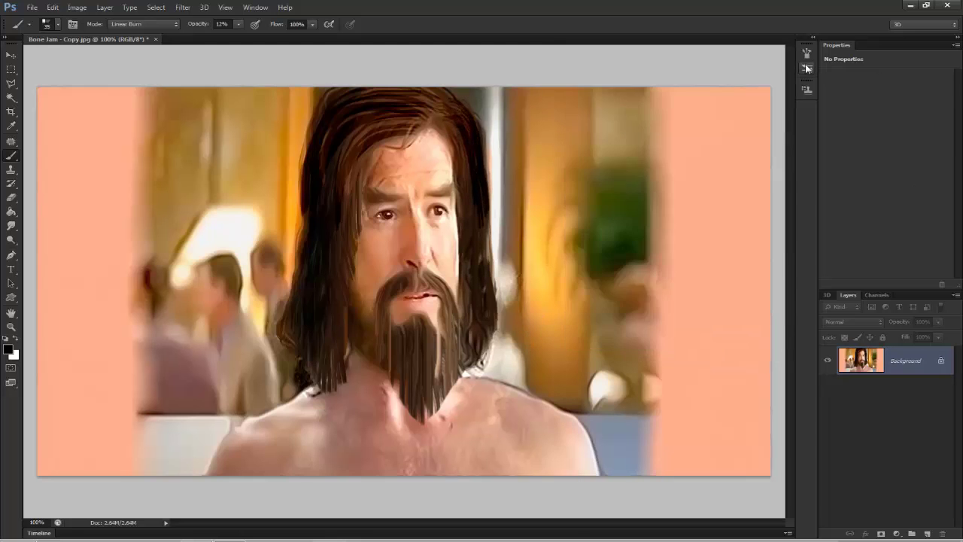
{"action": "scroll", "coordinate": [745, 282], "scroll_direction": "down", "scroll_amount": 2}
{"action": "scroll", "coordinate": [741, 286], "scroll_direction": "down", "scroll_amount": 1}
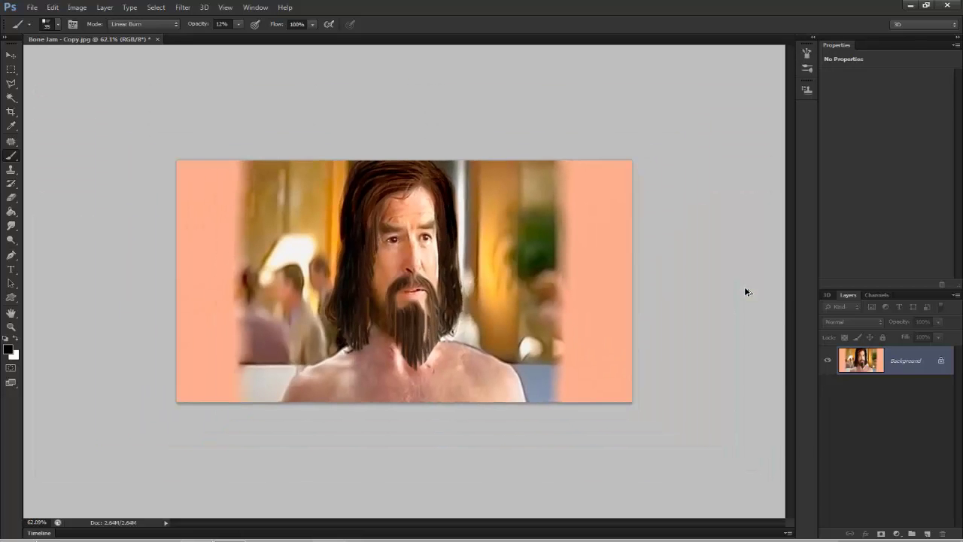
{"action": "scroll", "coordinate": [599, 282], "scroll_direction": "down", "scroll_amount": 1}
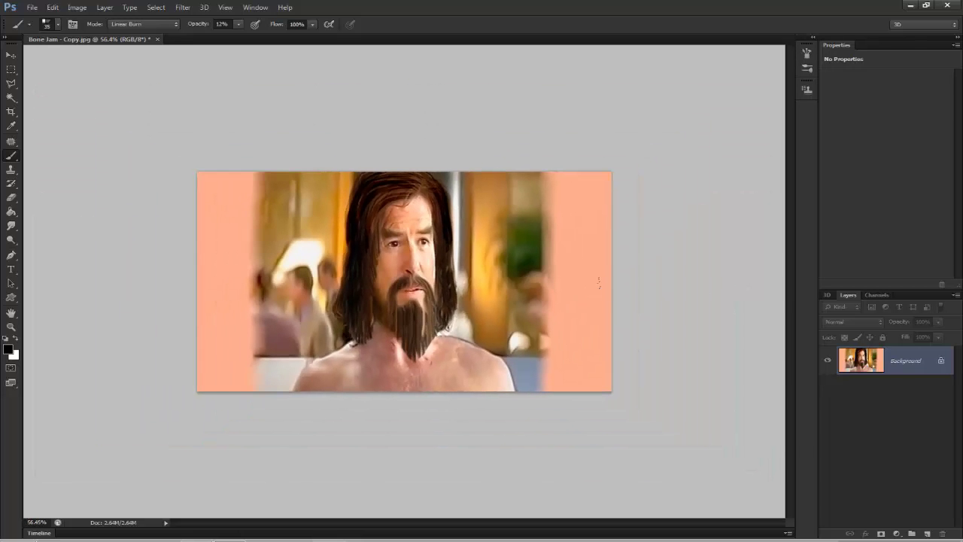